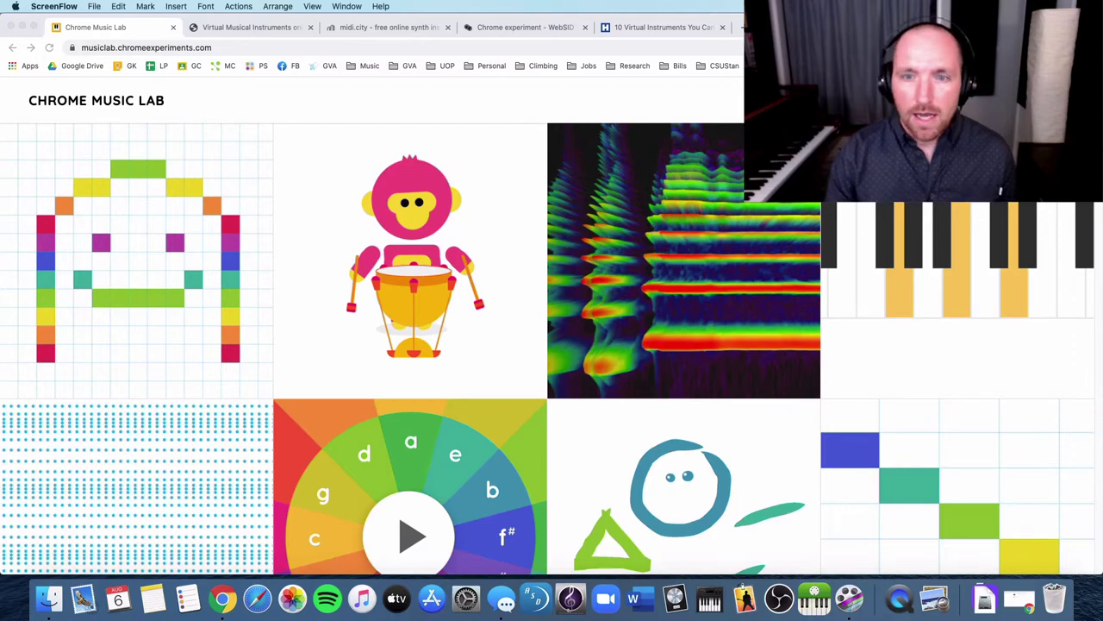
Open Chrome Music Lab's Rhythm experiment and try the monkeys' timpani and triangle
key("super+Tab")
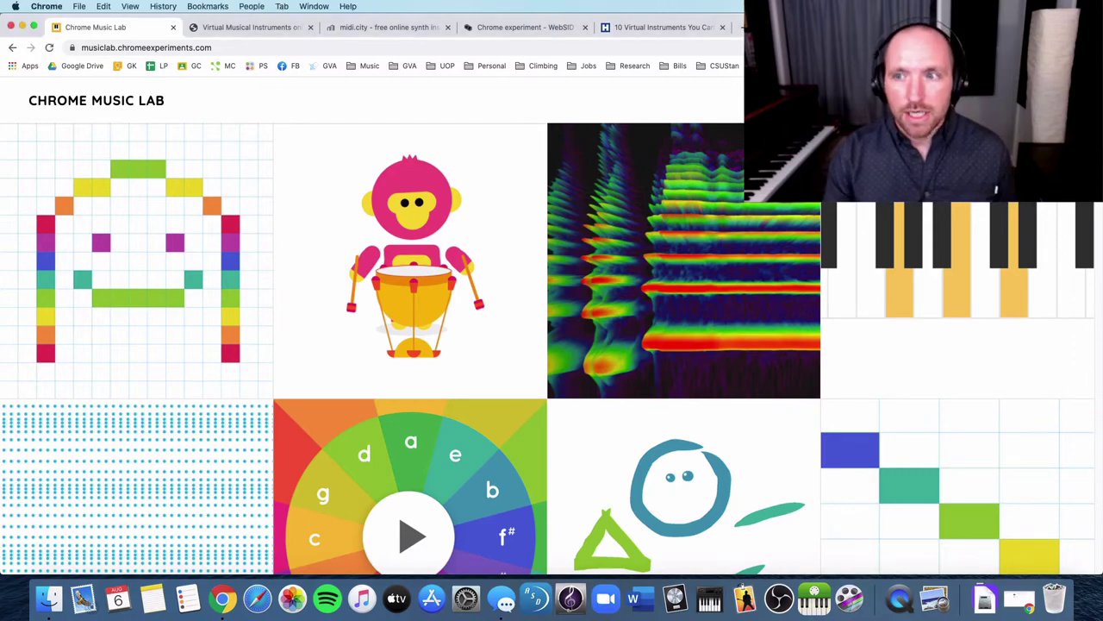
scroll(1100, 293, "down", 10)
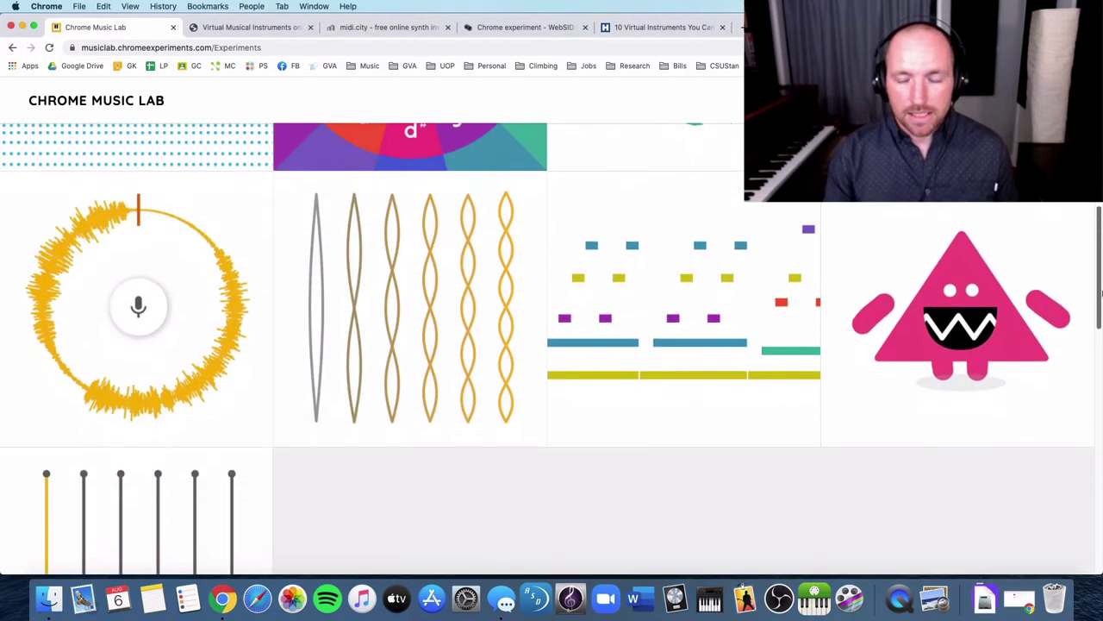
scroll(1100, 293, "down", 5)
scroll(1099, 293, "up", 15)
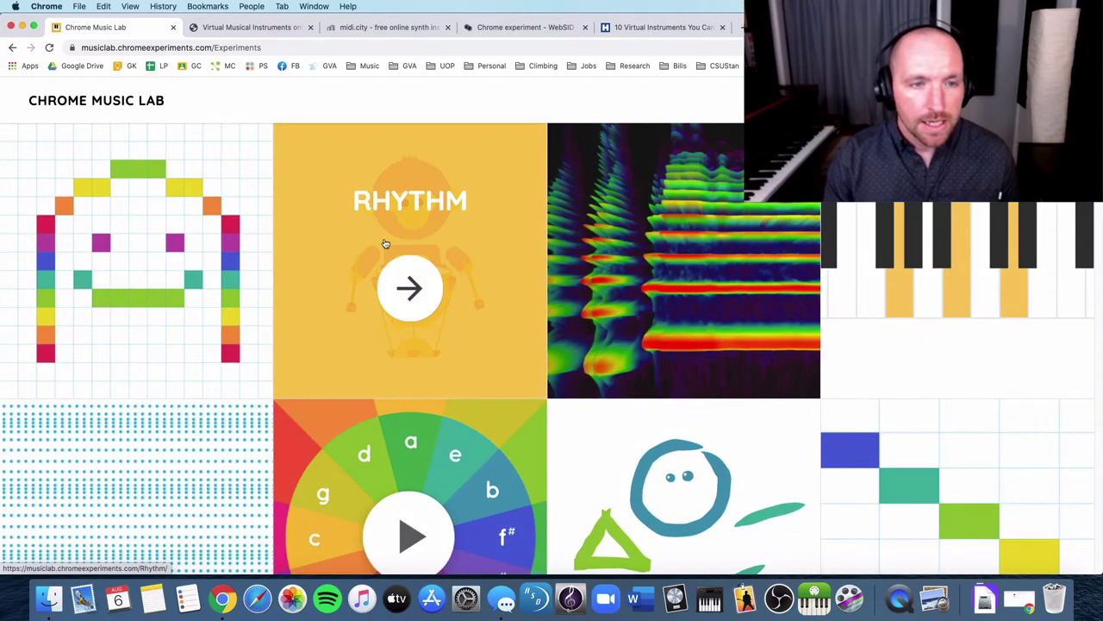
left_click(410, 287)
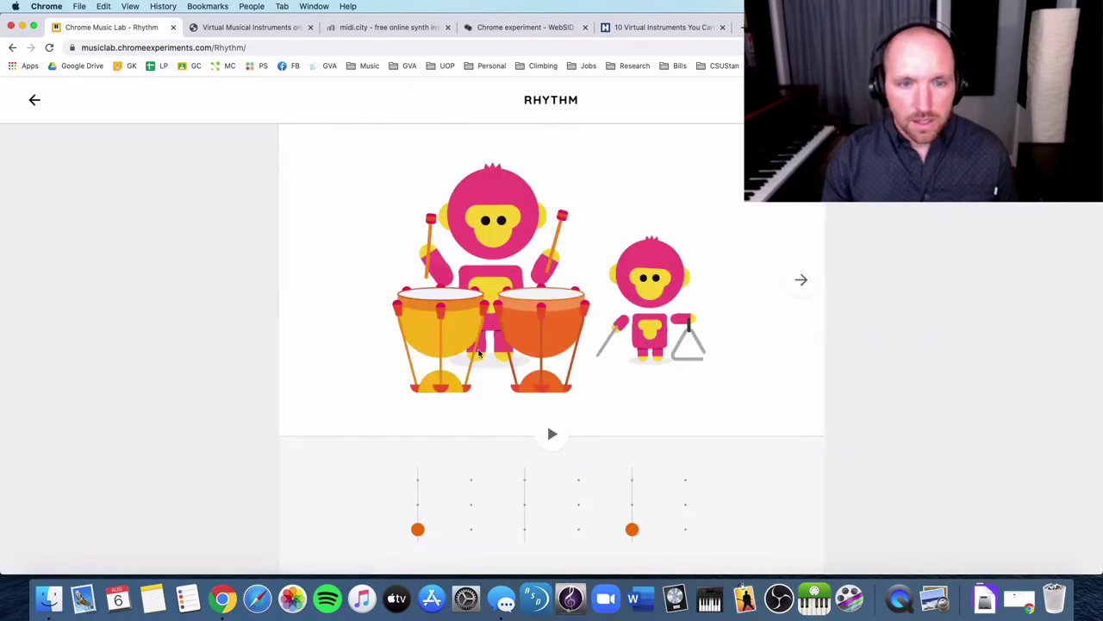
left_click(448, 321)
left_click(542, 312)
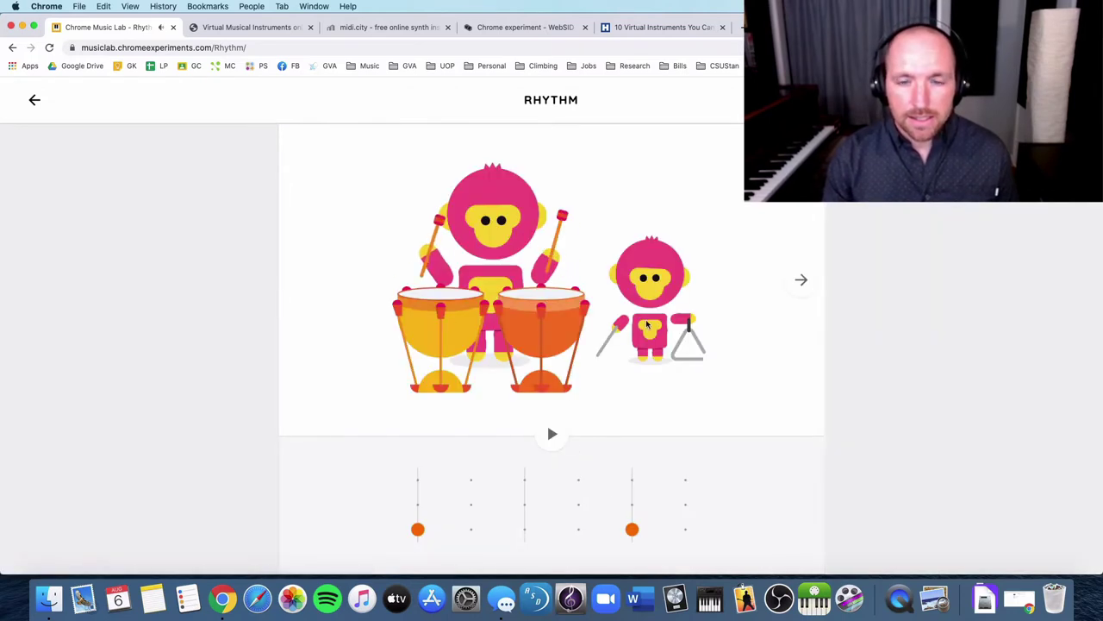
left_click(664, 292)
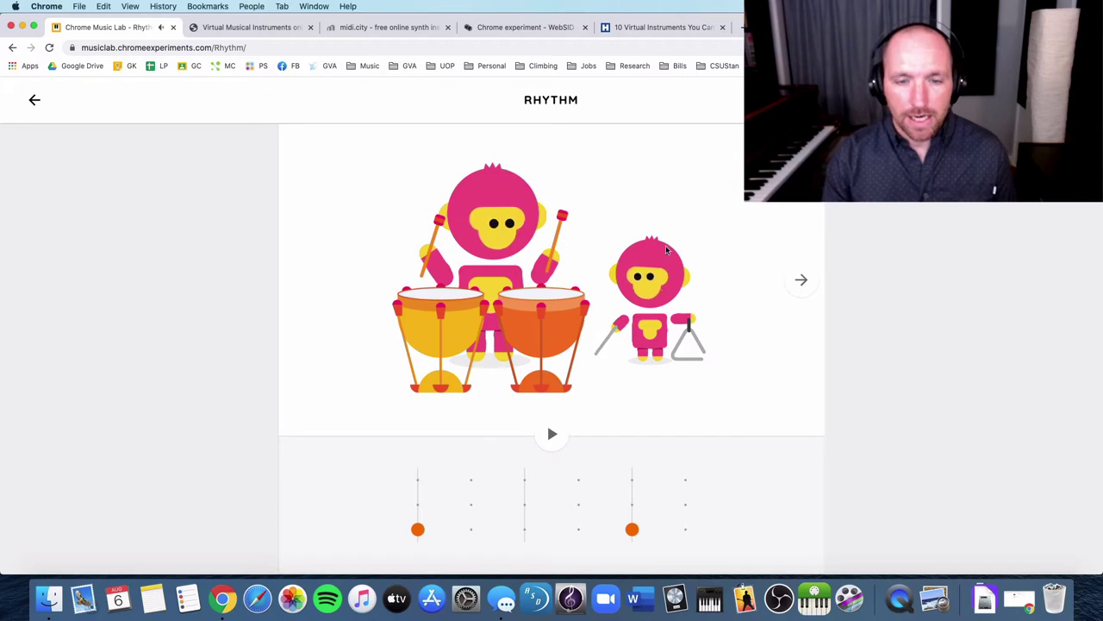
Add beat notes in columns 2, 3, 4 and 6 and start playback
left_click(471, 504)
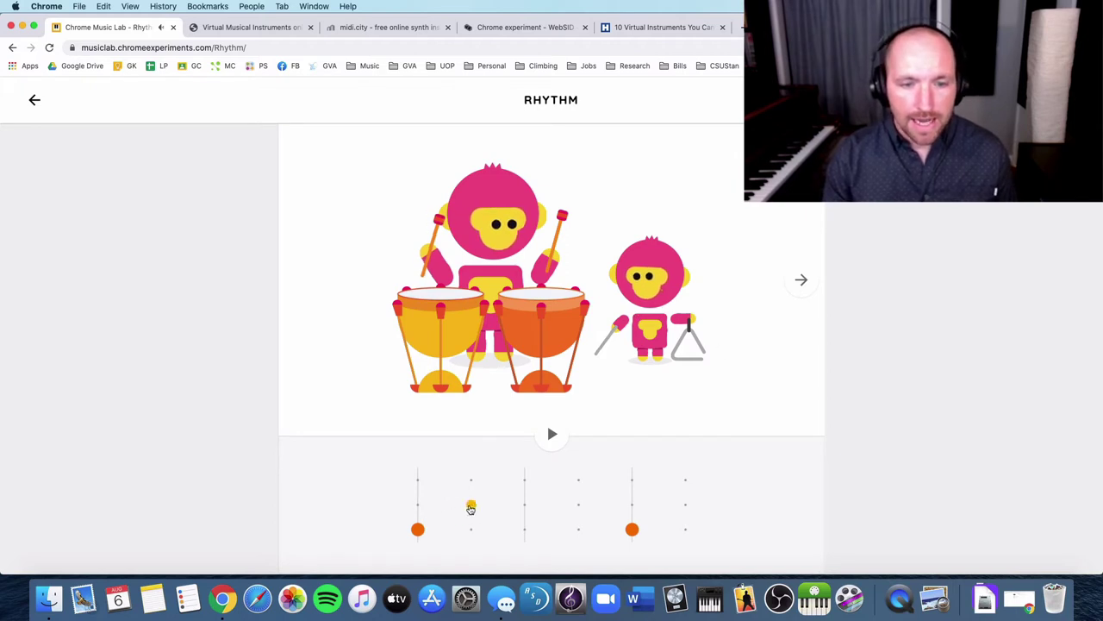
left_click(525, 483)
left_click(577, 484)
left_click(685, 505)
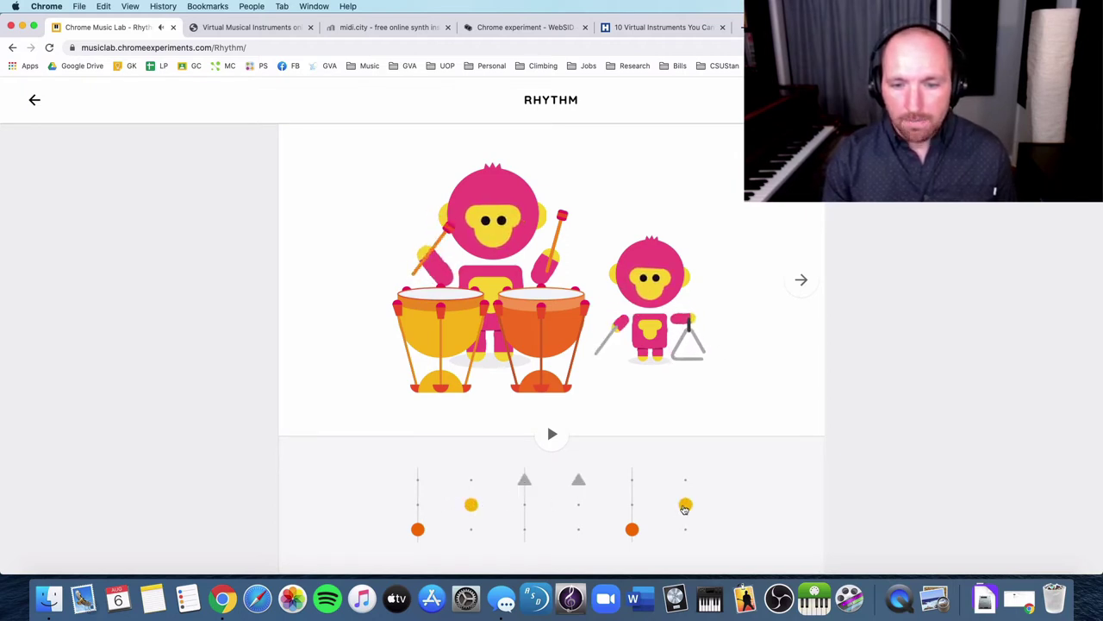
left_click(552, 434)
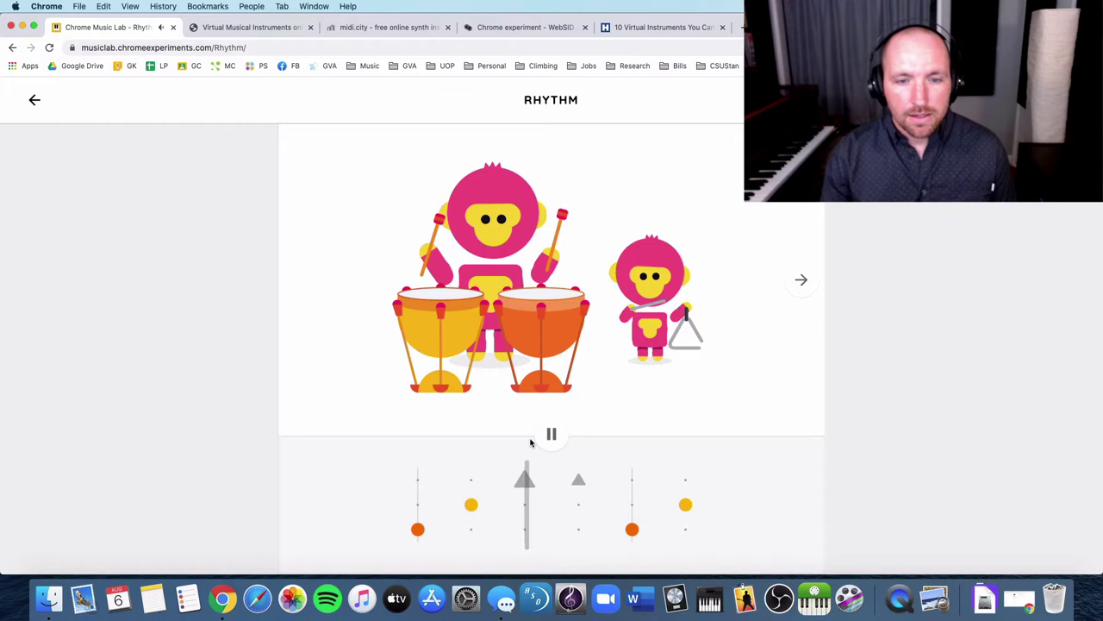
Add triangle notes in columns 1, 2, 5 and 6, then stop playback
left_click(471, 480)
left_click(417, 480)
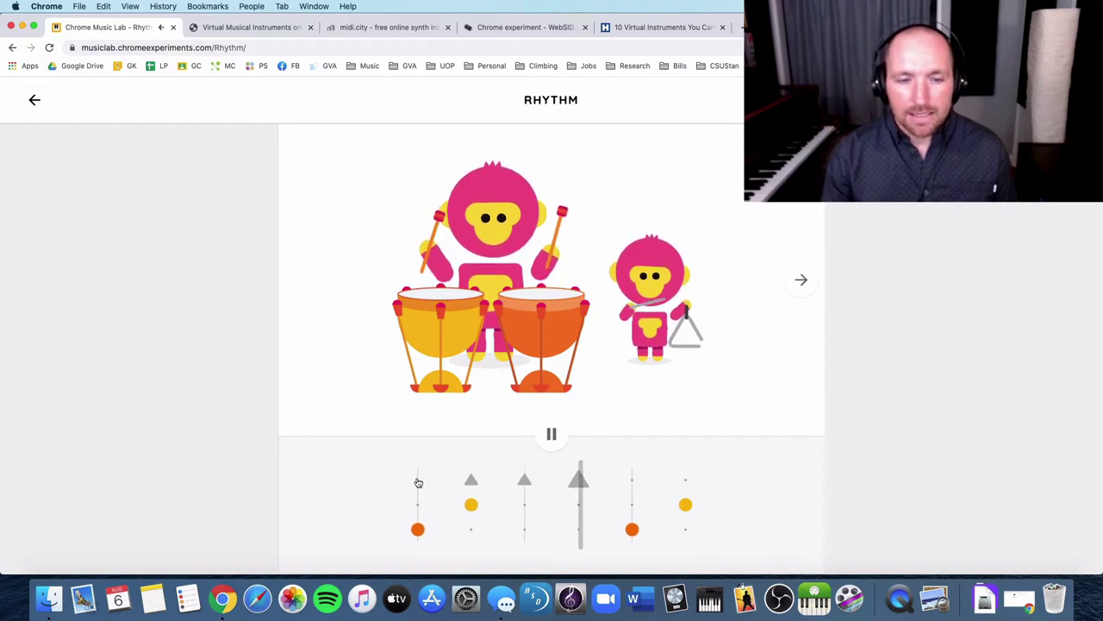
left_click(632, 480)
left_click(685, 480)
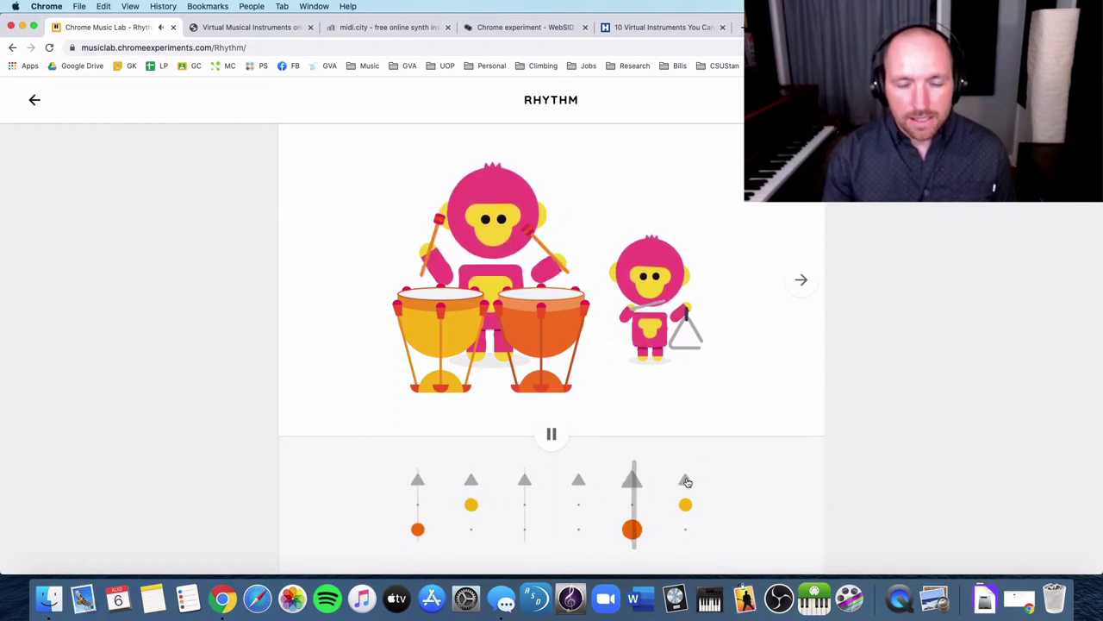
left_click(552, 434)
Move to the monster drummers scene and add top-row notes in all eight columns
left_click(800, 280)
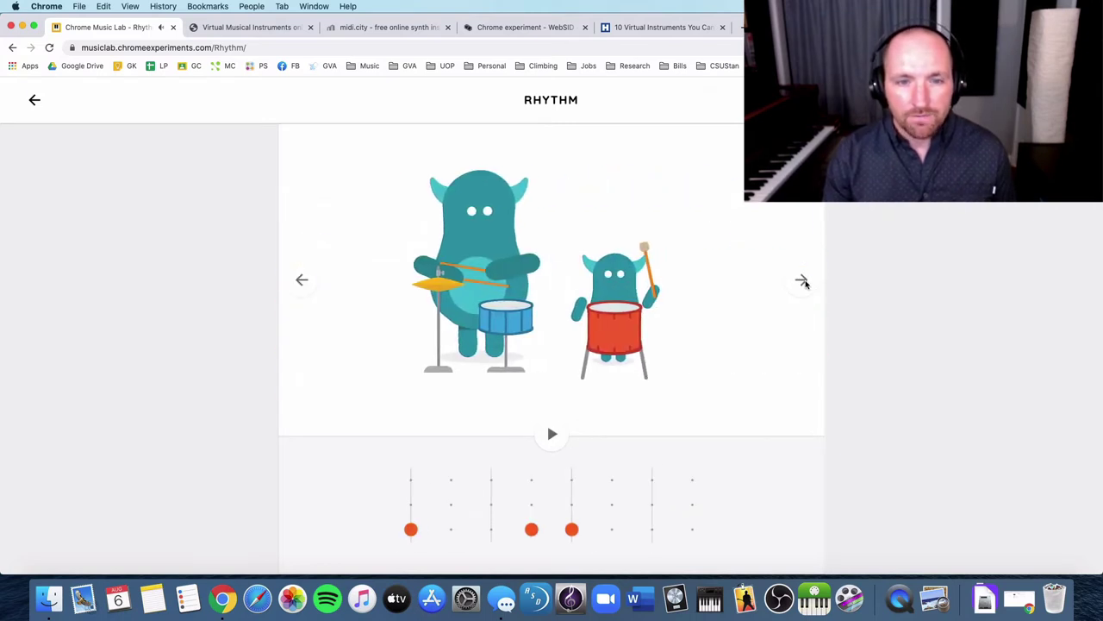
left_click(410, 480)
left_click(450, 480)
left_click(491, 480)
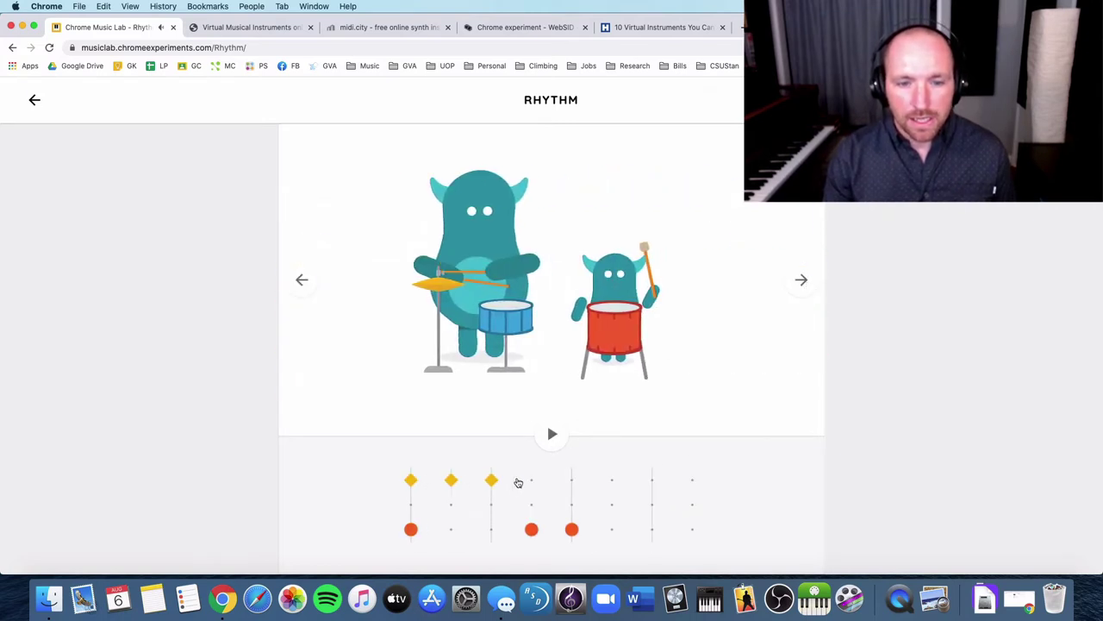
left_click(531, 480)
left_click(572, 480)
left_click(611, 480)
left_click(652, 480)
left_click(692, 480)
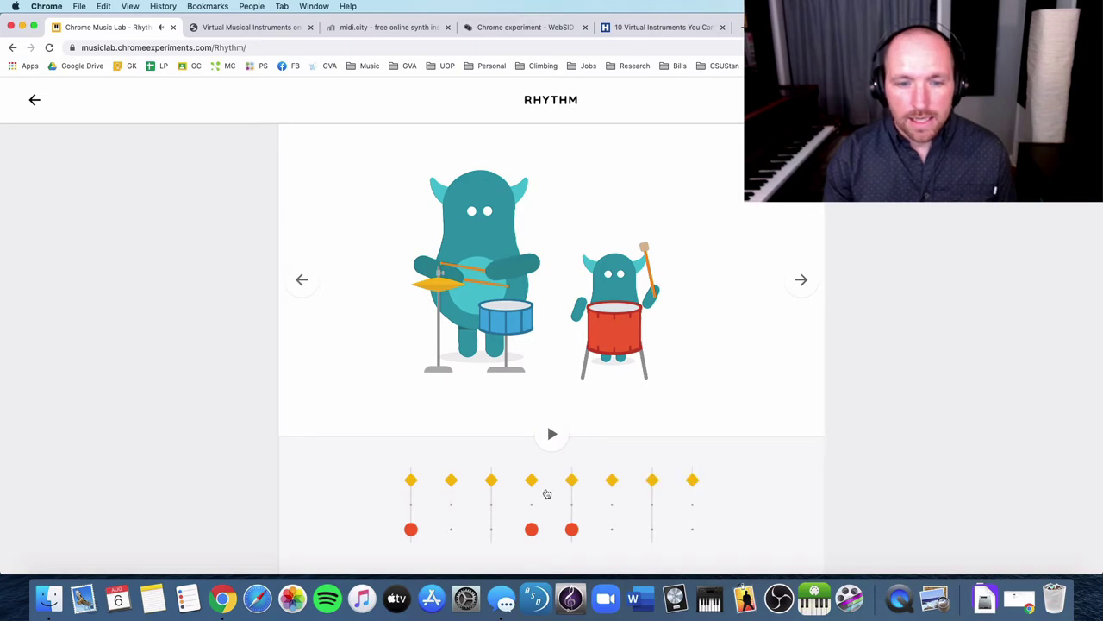
Add middle-row notes in columns 3 and 7 while playing, stop, and return to the experiments overview
left_click(490, 503)
left_click(551, 433)
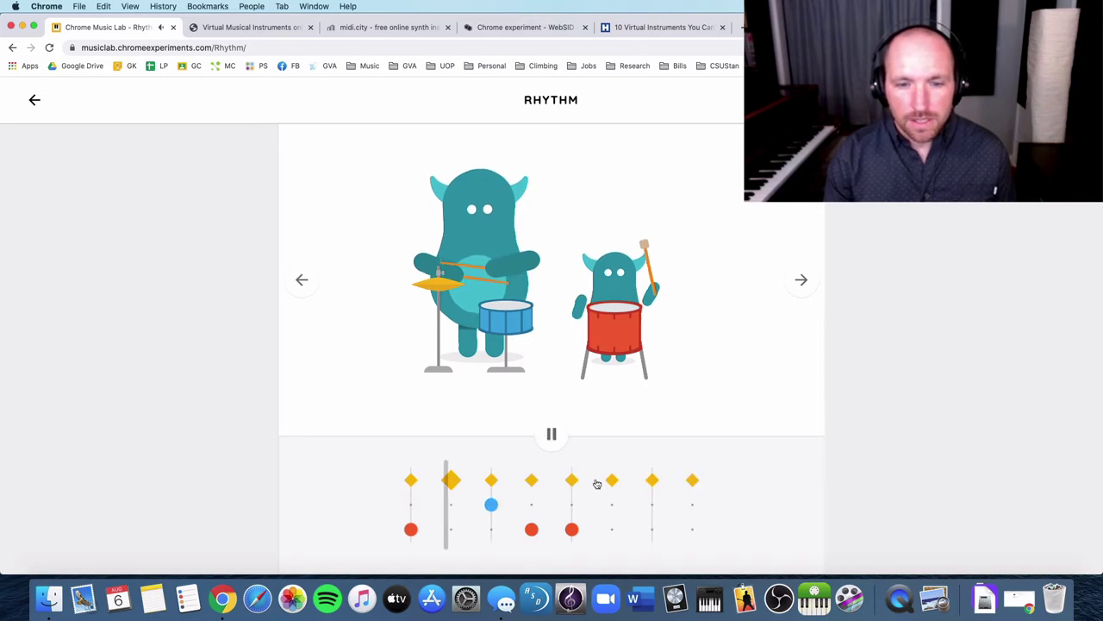
left_click(652, 504)
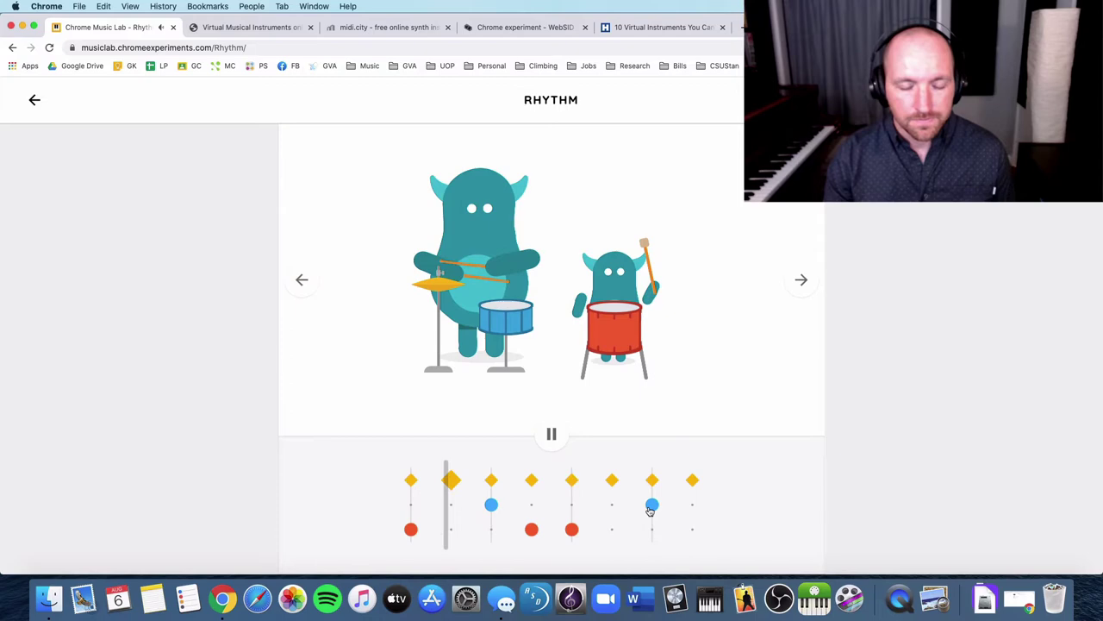
key("space")
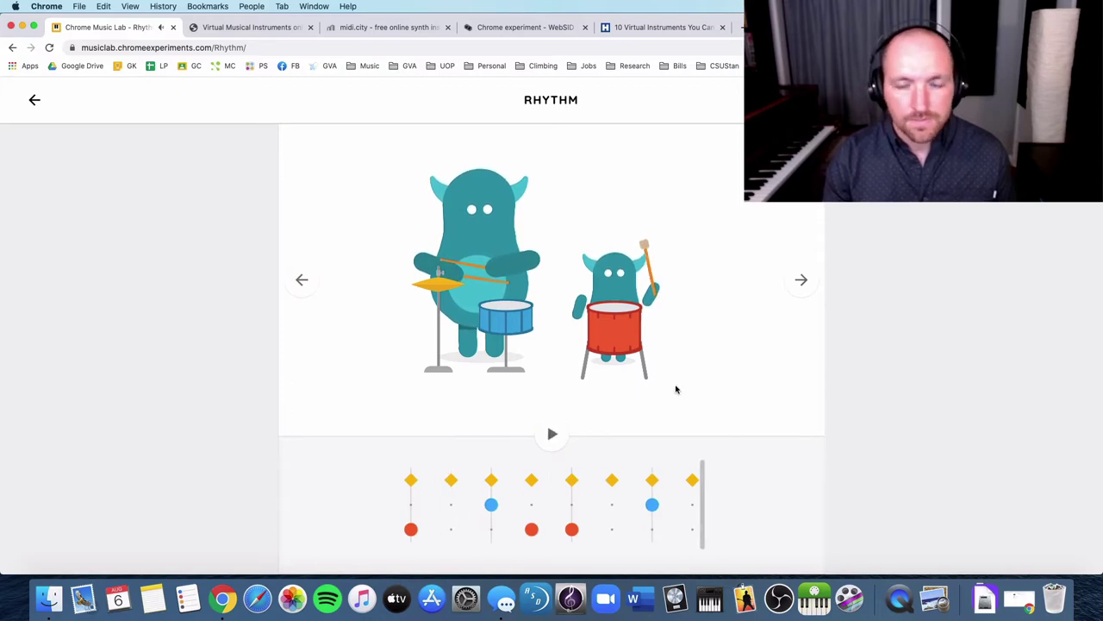
left_click(803, 283)
left_click(35, 100)
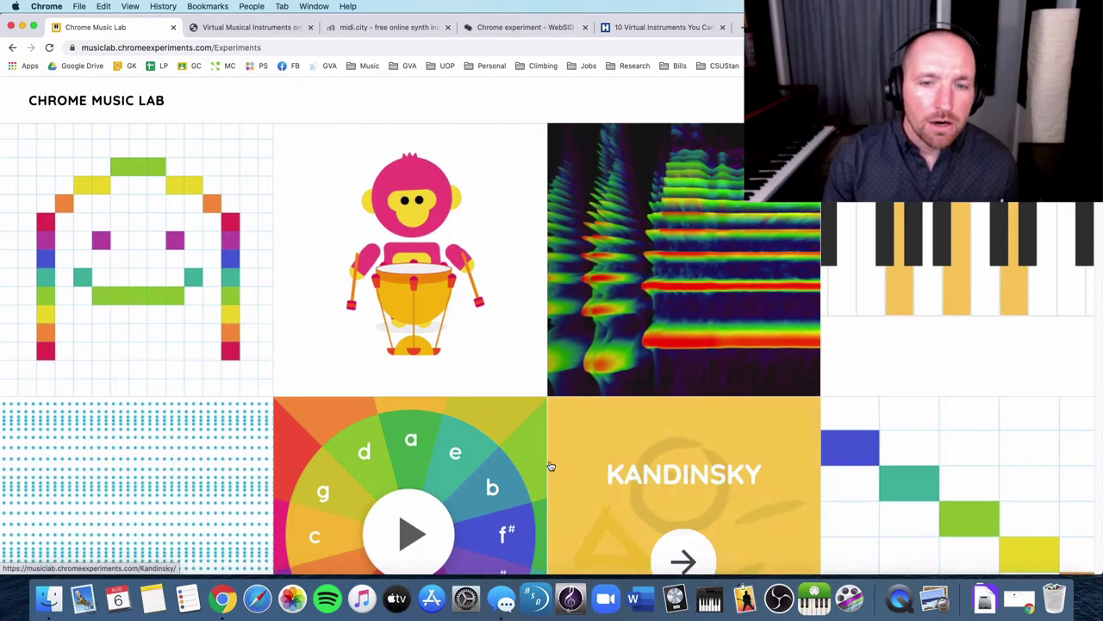
Switch to the Virtual Musical Instruments tab and scroll to the guitar, piano, drums and bongos tiles
scroll(569, 466, "down", 3)
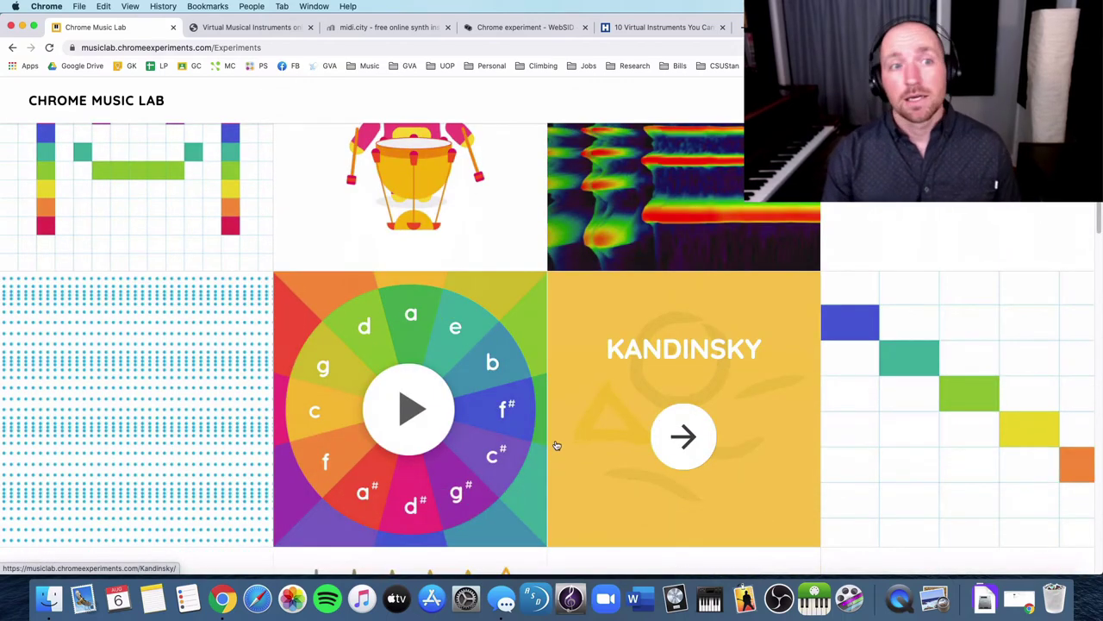
left_click(250, 28)
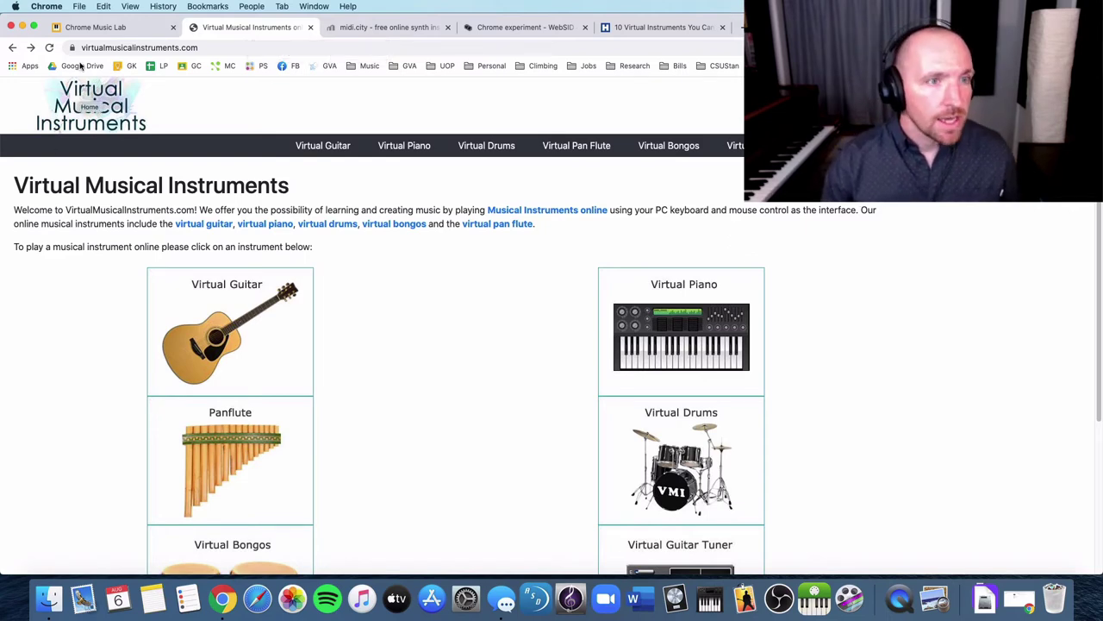
scroll(464, 330, "down", 1)
scroll(463, 331, "down", 1)
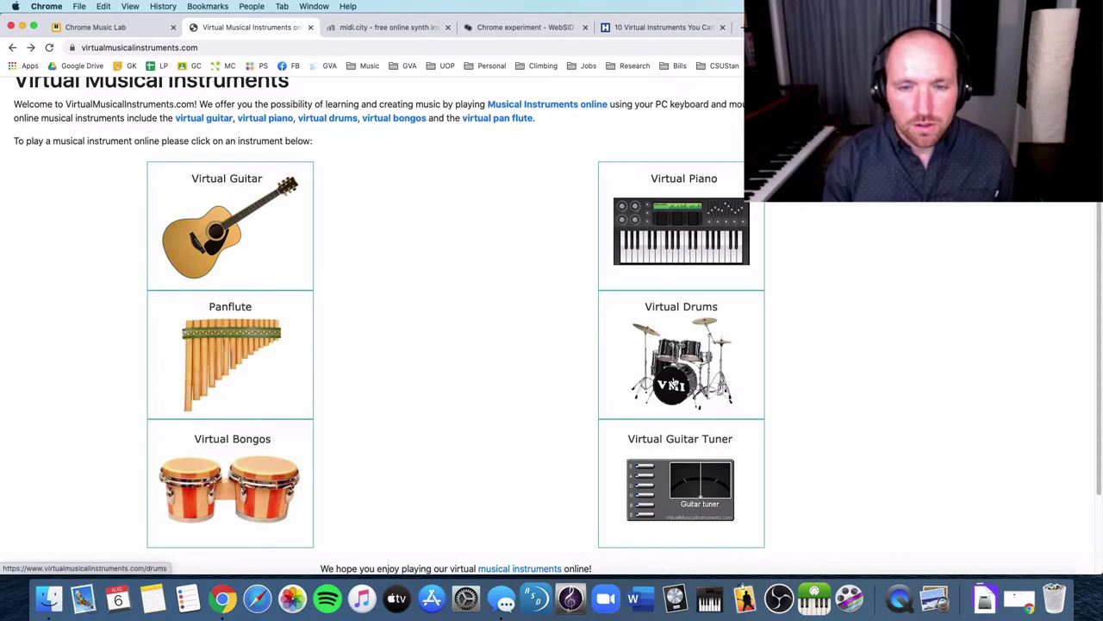
Open the Virtual Drums page and hit the bass drum and left tom twice each
left_click(674, 382)
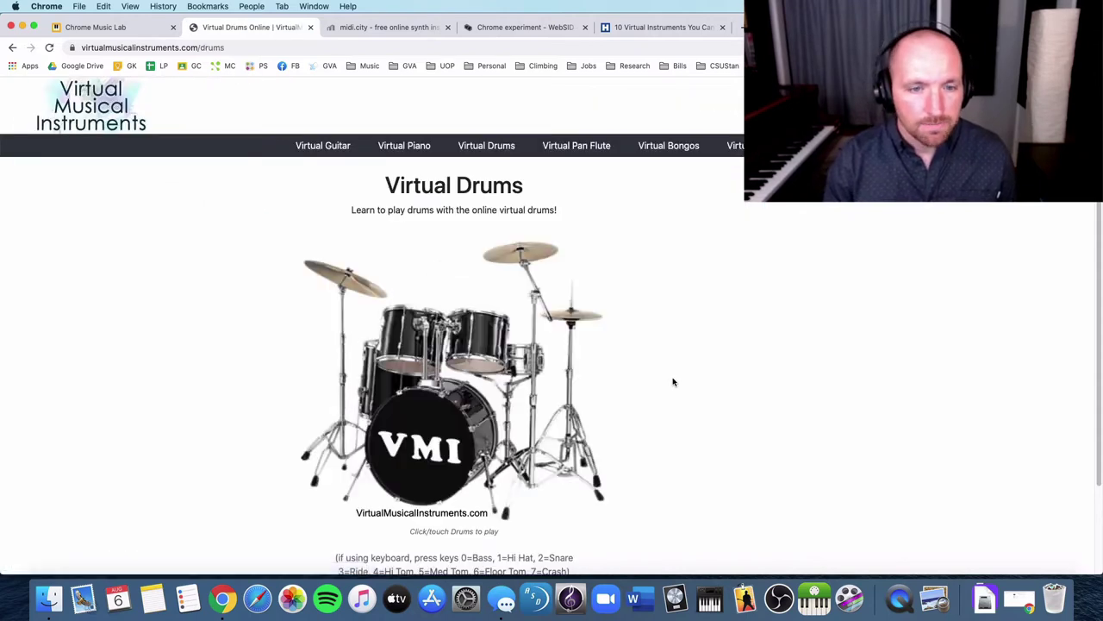
scroll(396, 370, "down", 1)
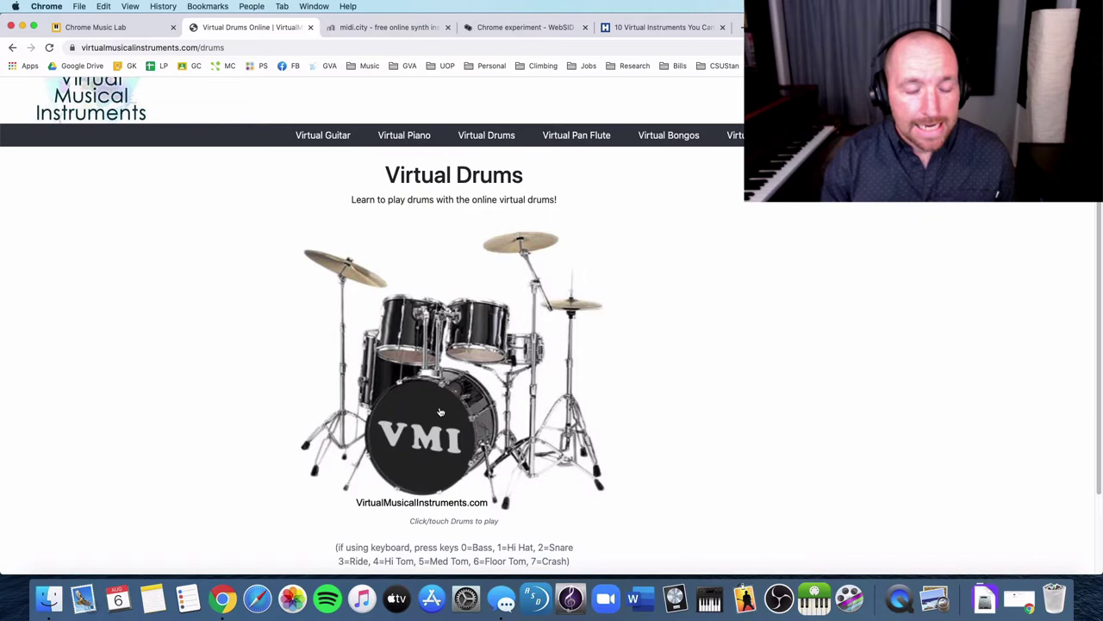
left_click(384, 400)
left_click(386, 401)
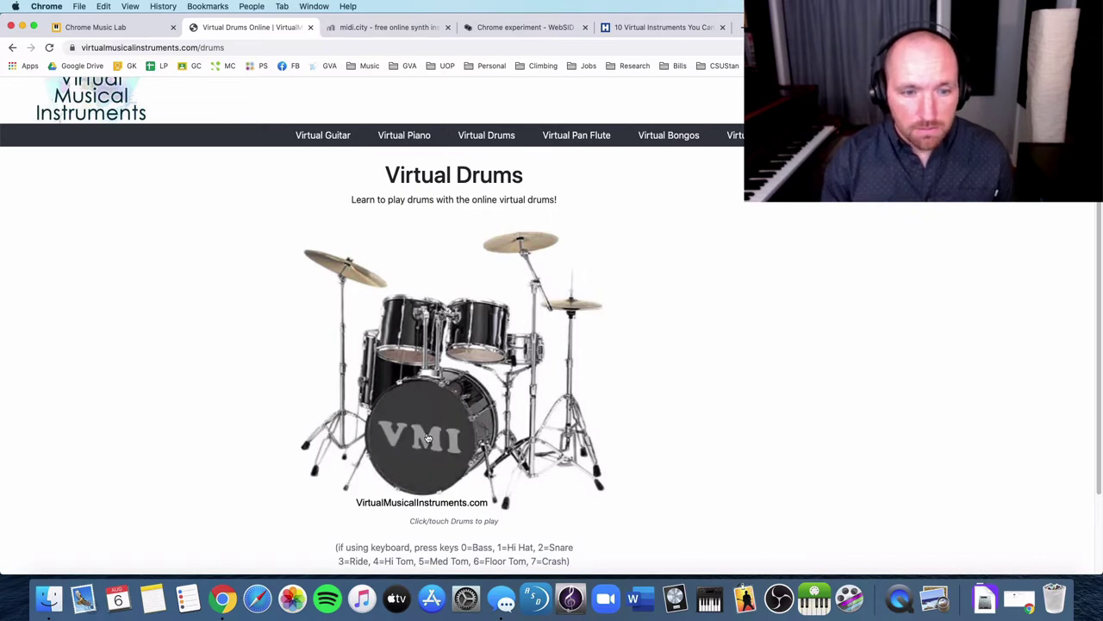
left_click(397, 347)
left_click(397, 347)
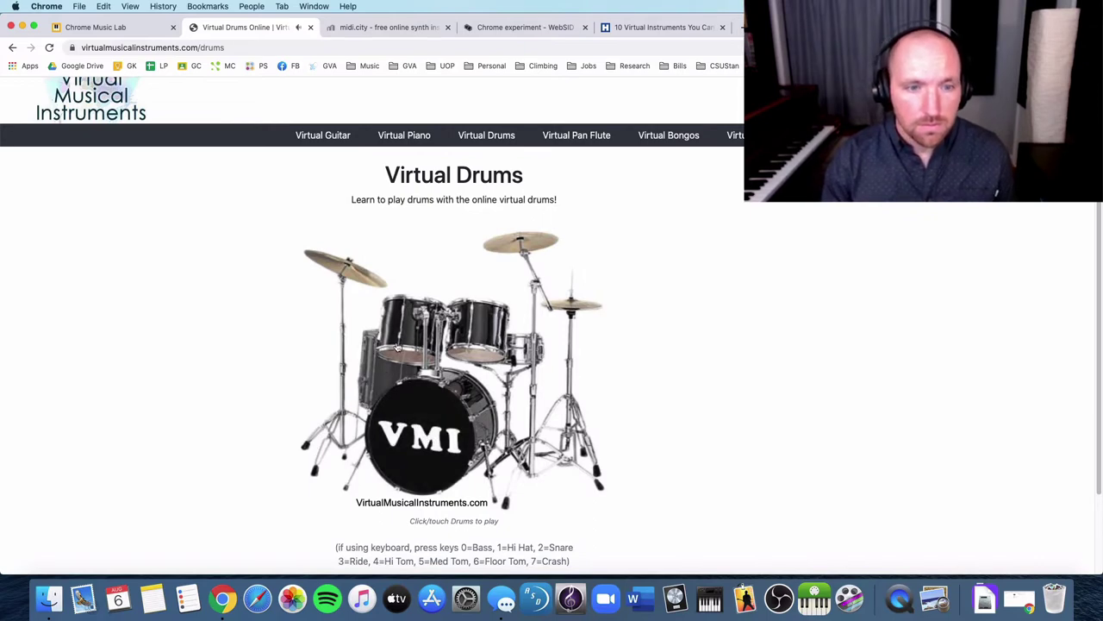
Strike the toms, crash and ride cymbals, and the hi-hat twice
left_click(497, 337)
left_click(405, 332)
left_click(344, 271)
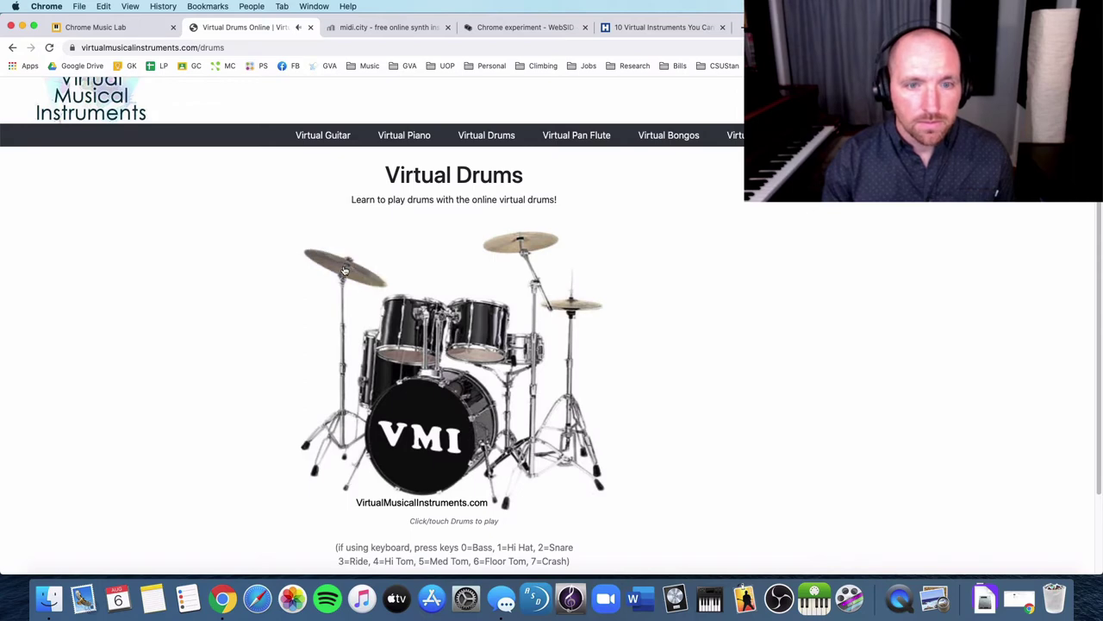
left_click(520, 243)
left_click(586, 368)
left_click(586, 368)
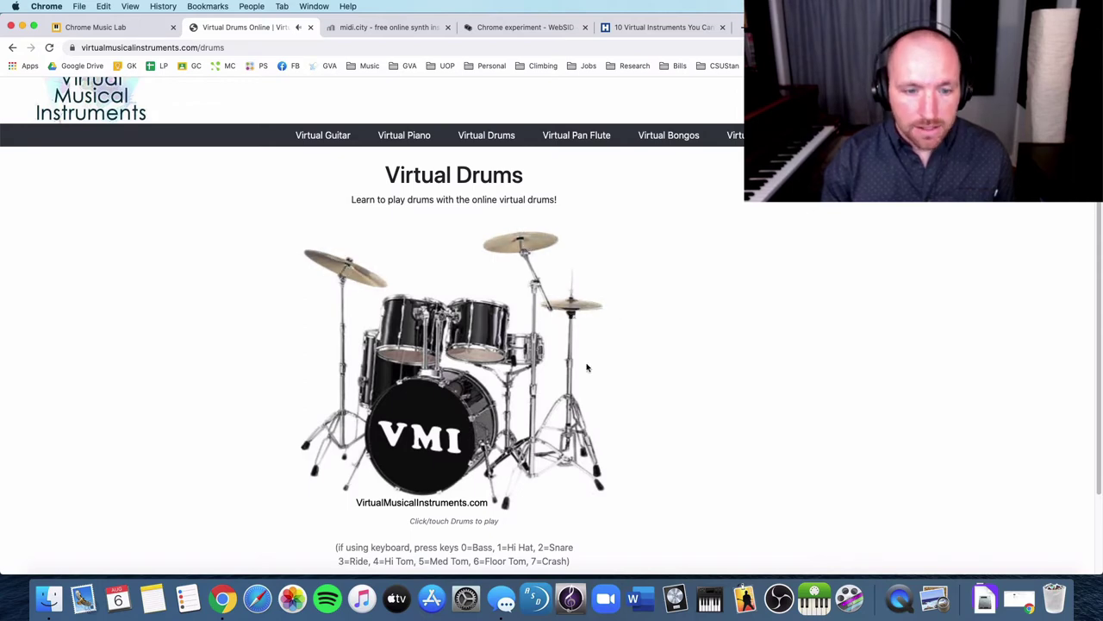
Highlight the key mapping and play bass (0), hi-hat (1) and snare (2) from the keyboard
scroll(586, 368, "down", 2)
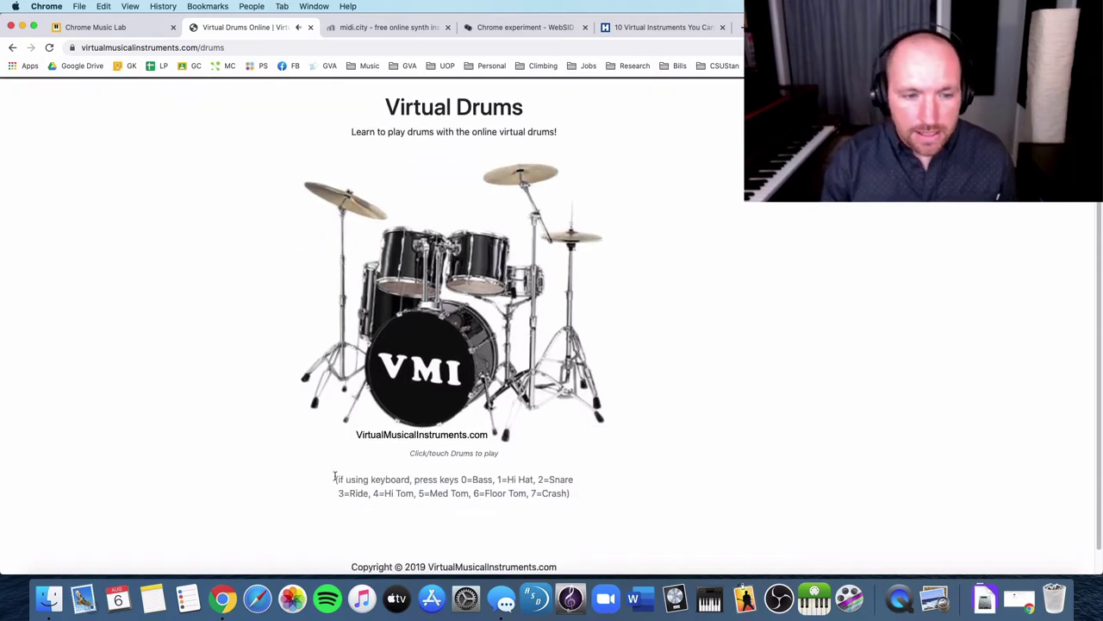
left_click_drag(335, 480, 574, 493)
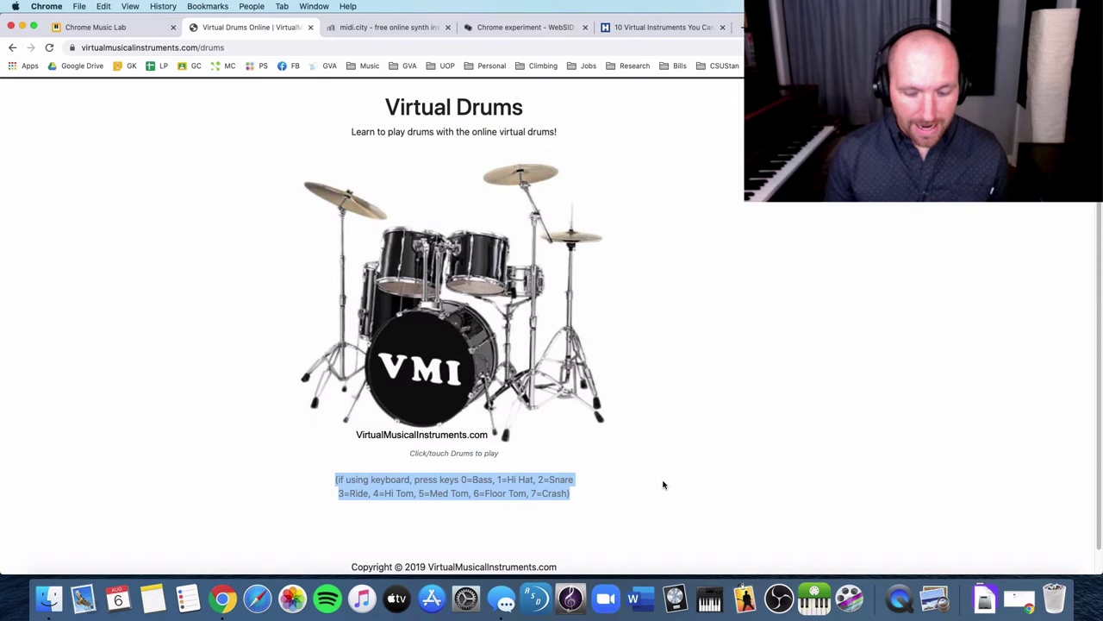
key("0")
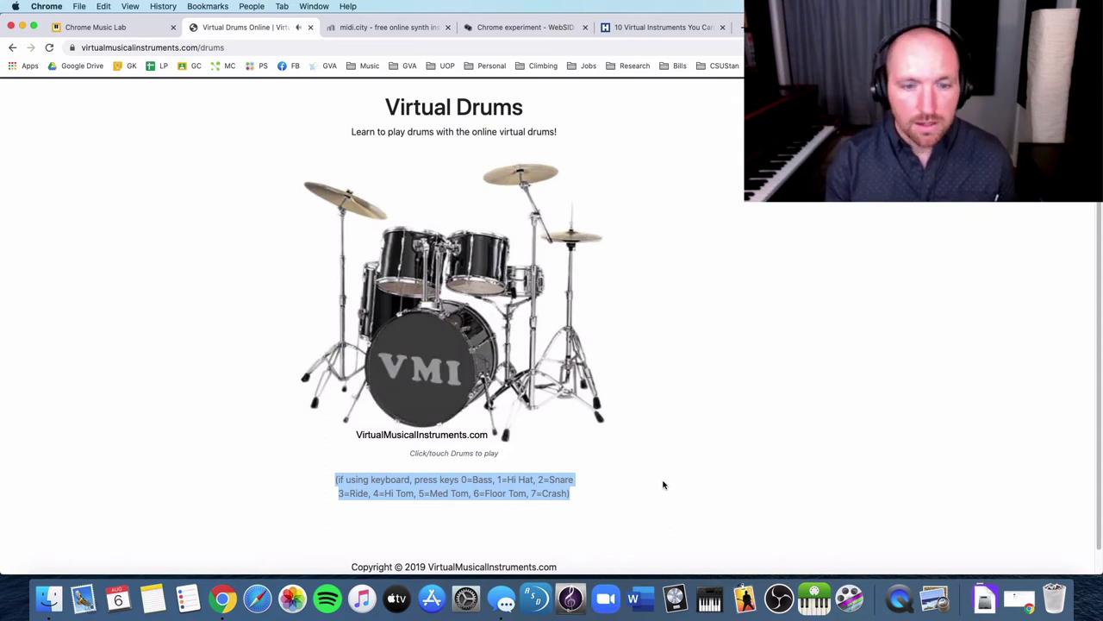
key("0")
key("0")
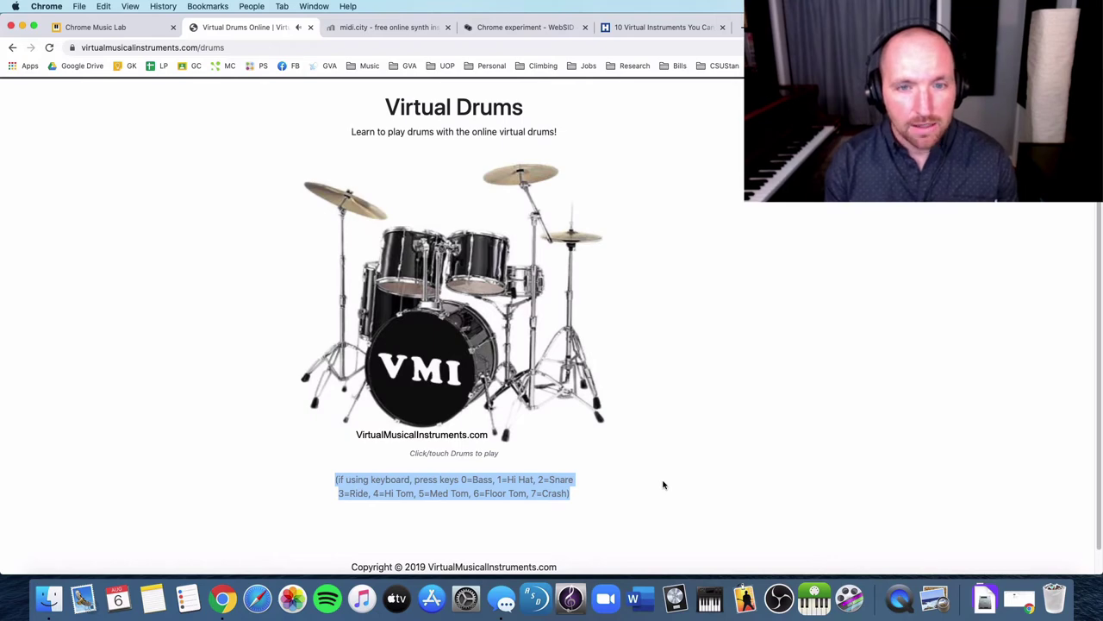
key("1")
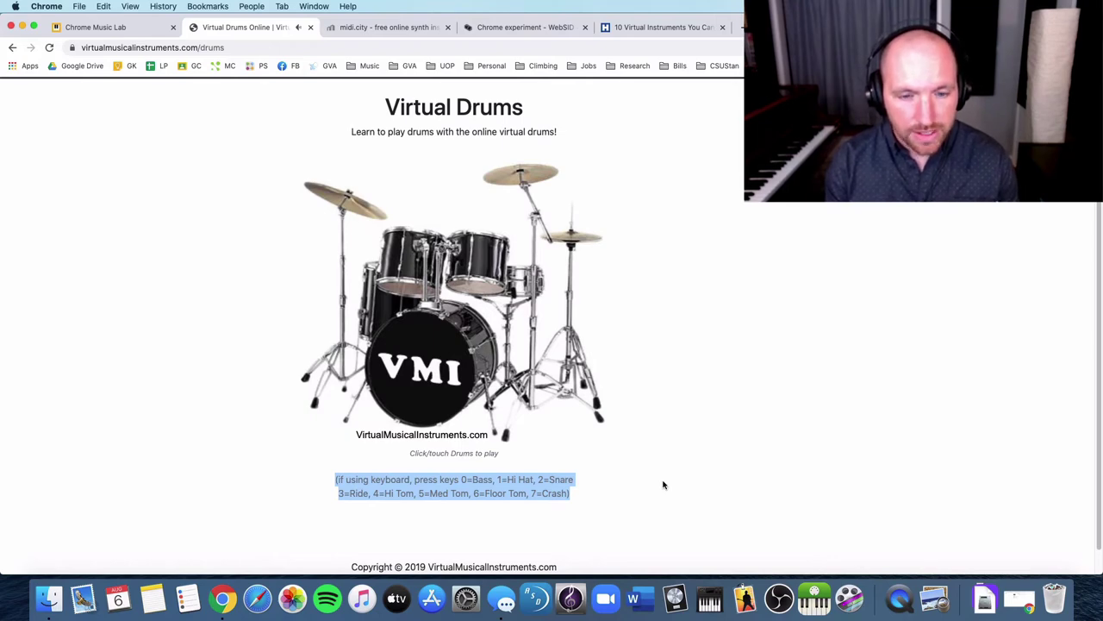
key("2")
key("2")
key("2")
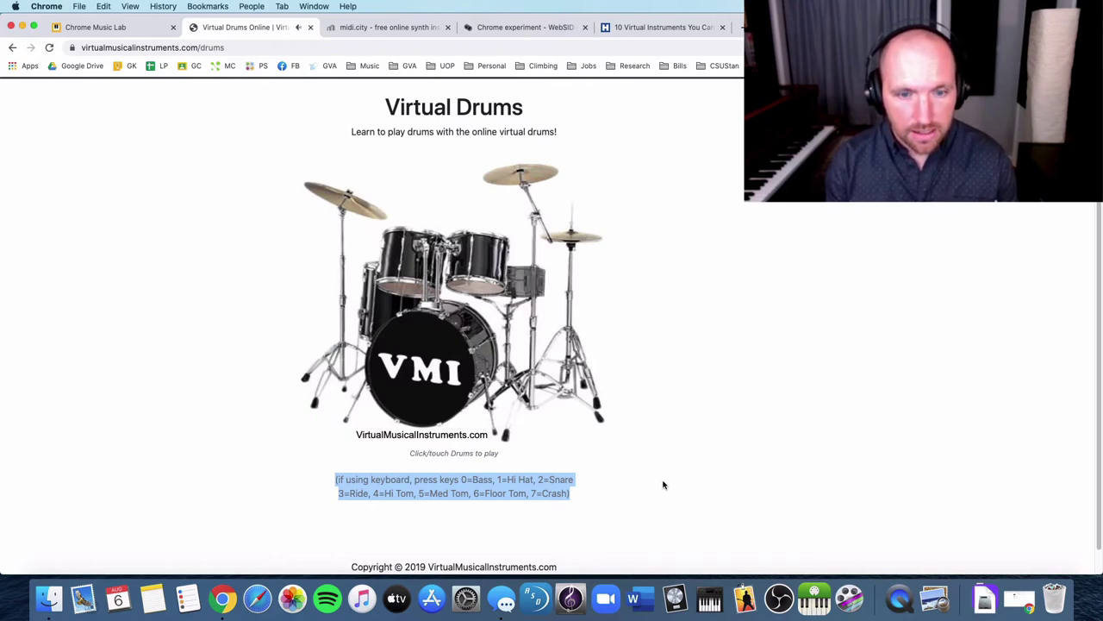
key("1")
key("1")
key("2")
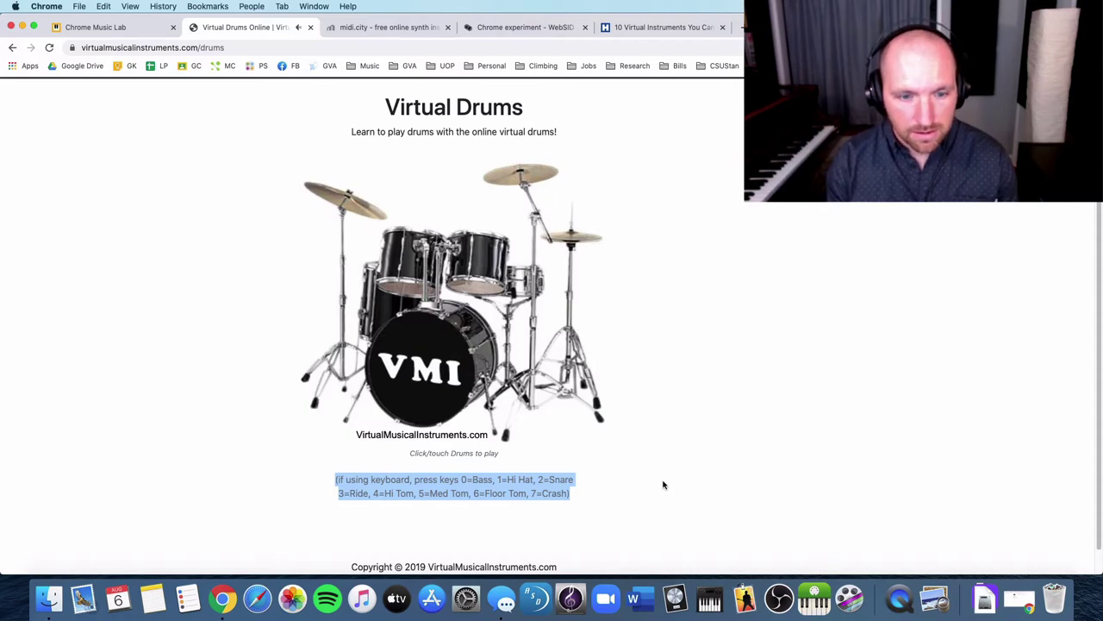
left_click(595, 523)
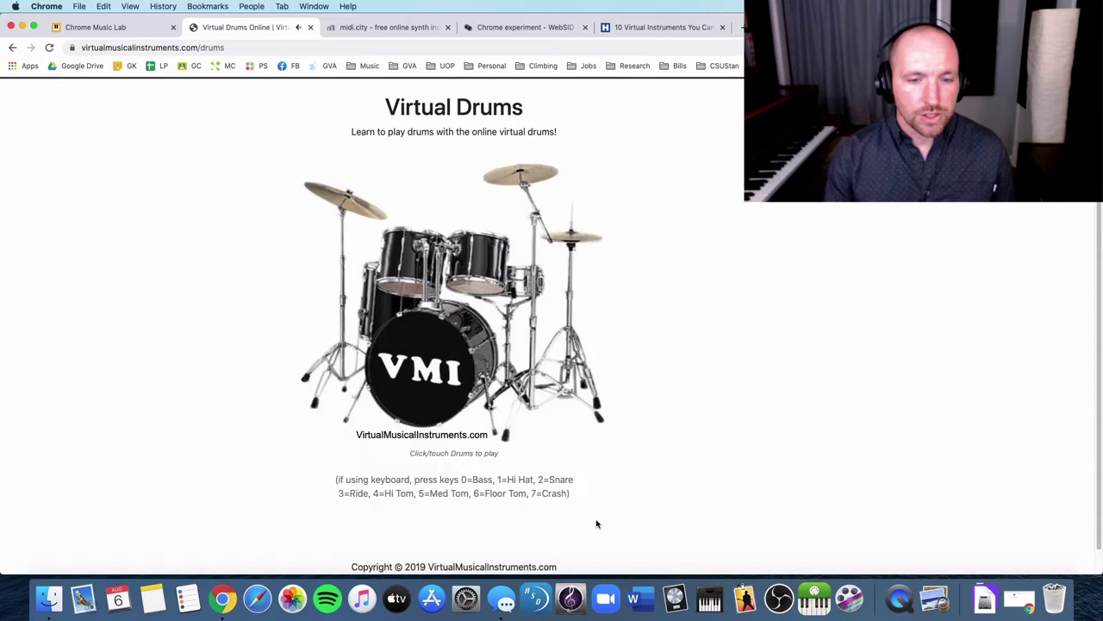
scroll(387, 179, "down", 1)
scroll(431, 239, "up", 3)
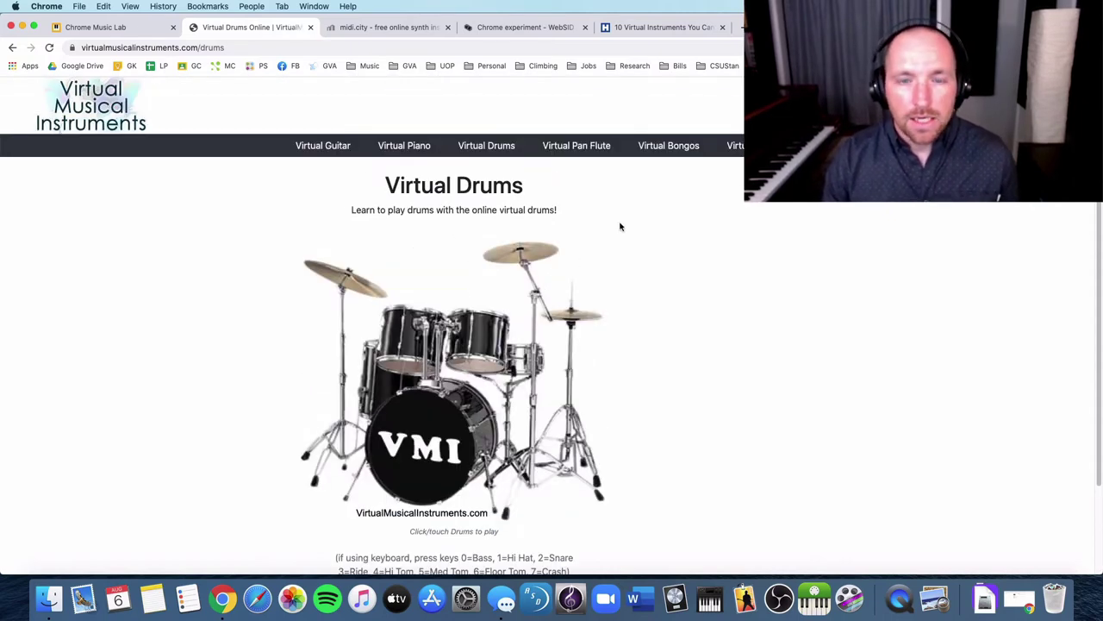
Return to the instrument home page, browse the grid, and switch to the midi.city tab
left_click(89, 119)
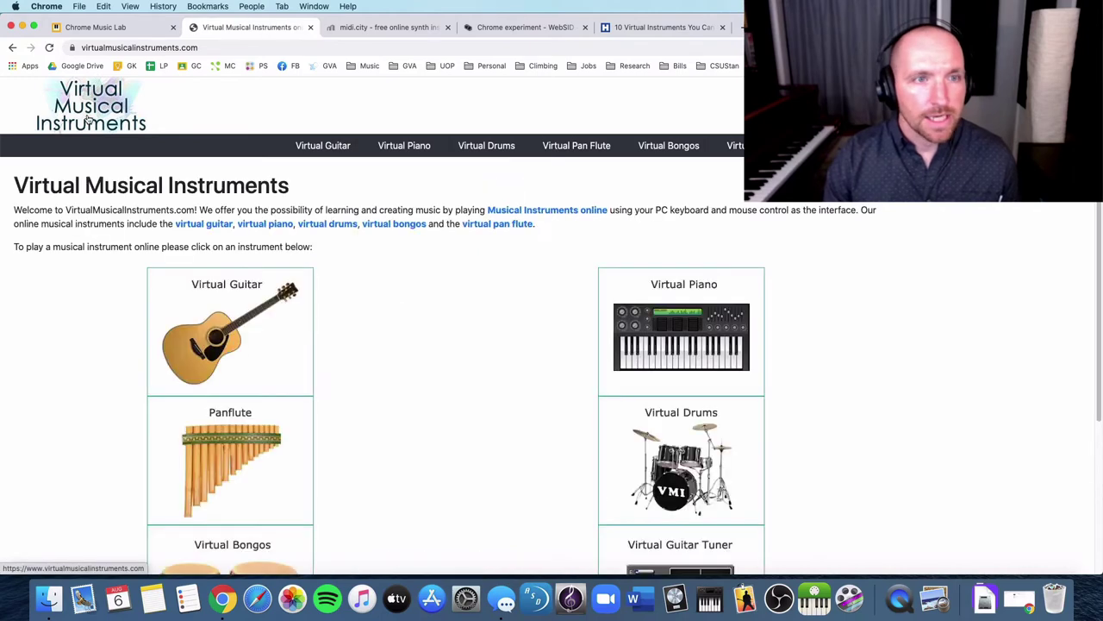
scroll(483, 319, "down", 5)
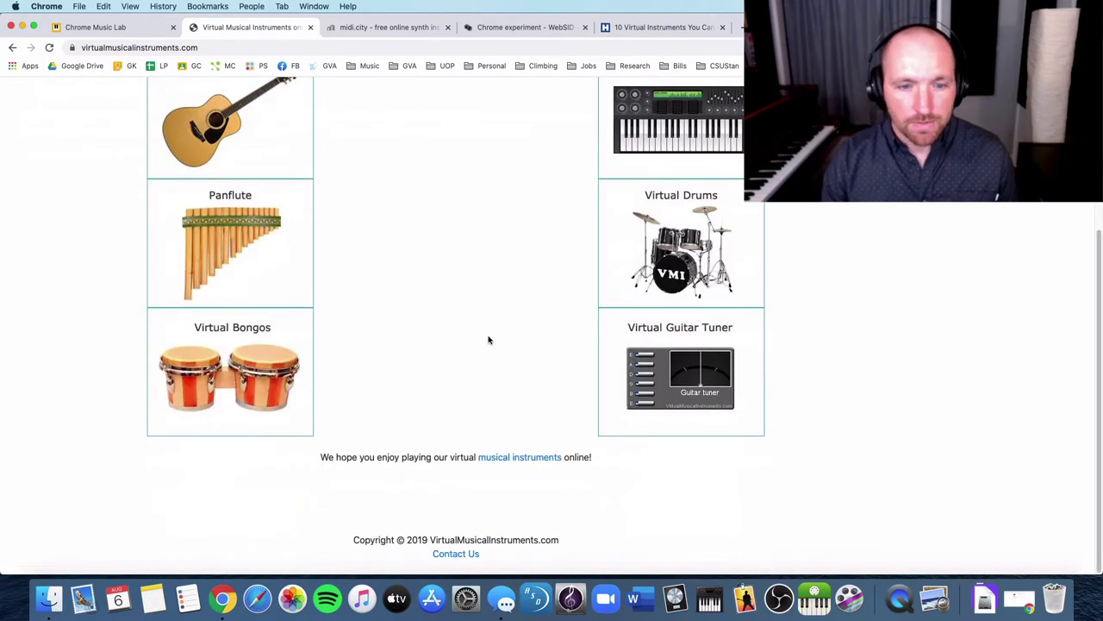
scroll(710, 263, "up", 2)
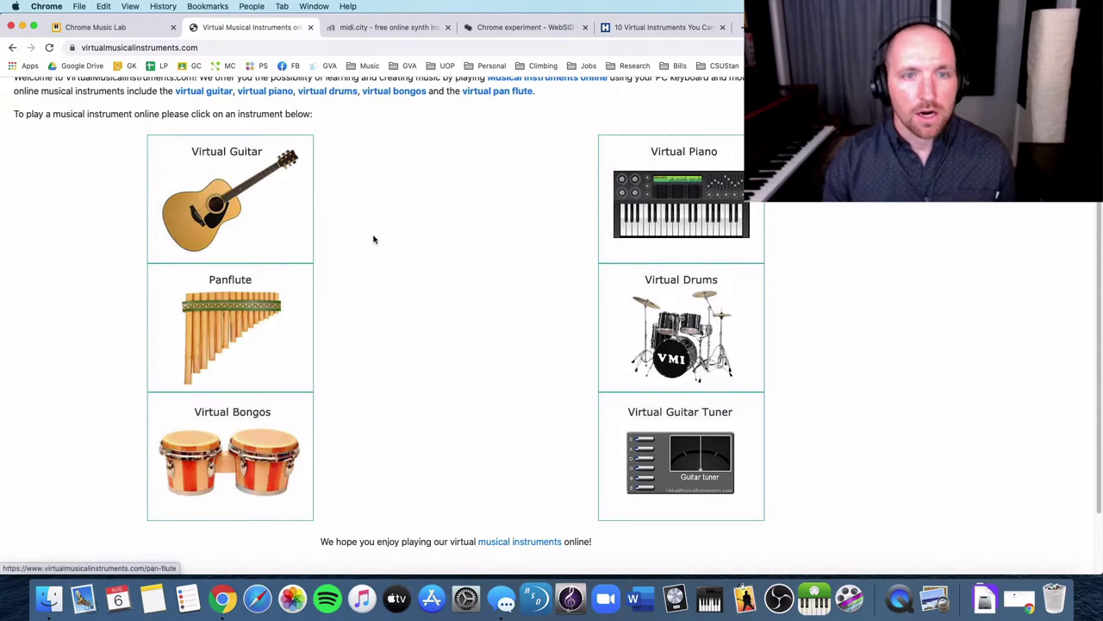
scroll(384, 250, "up", 2)
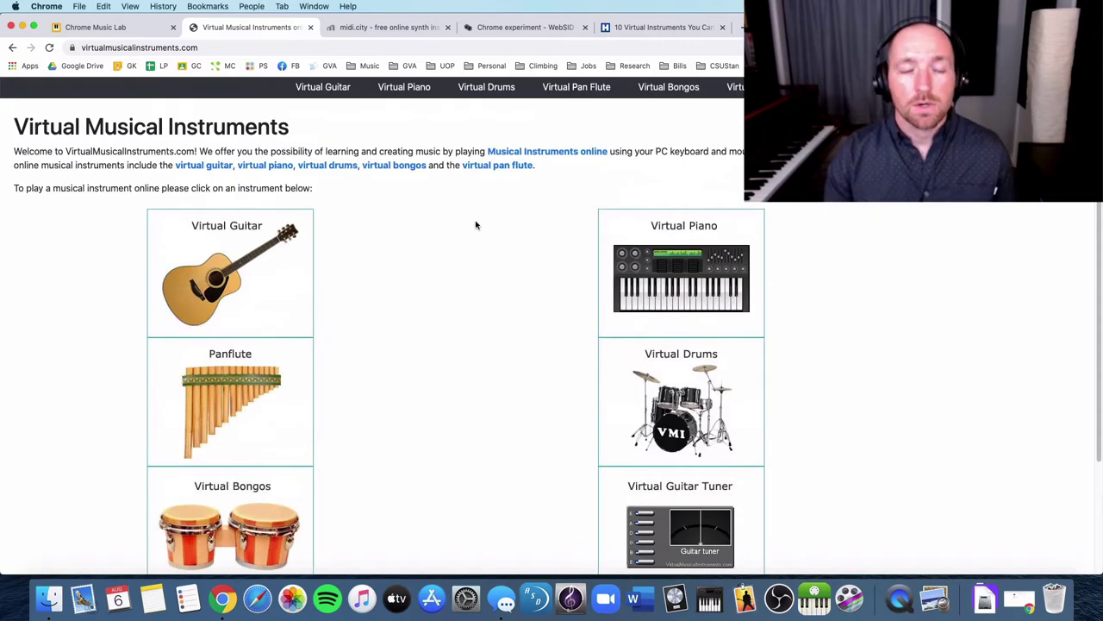
key("ctrl+Tab")
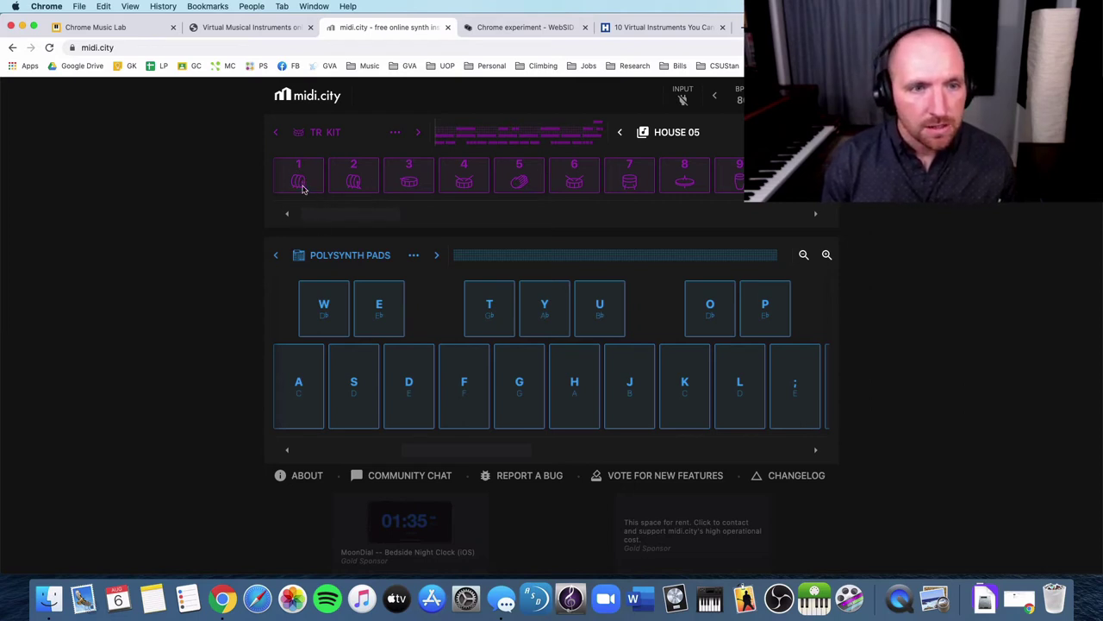
Strike TR KIT drum pads 2 through 6 with the mouse
left_click(350, 178)
left_click(404, 180)
left_click(404, 181)
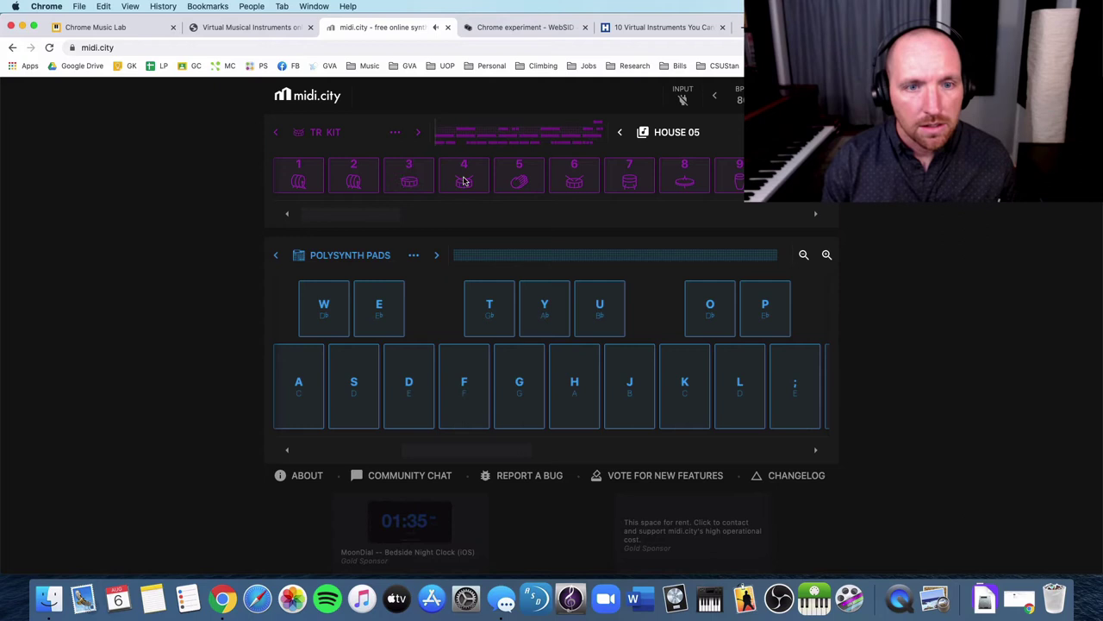
left_click(463, 181)
left_click(514, 180)
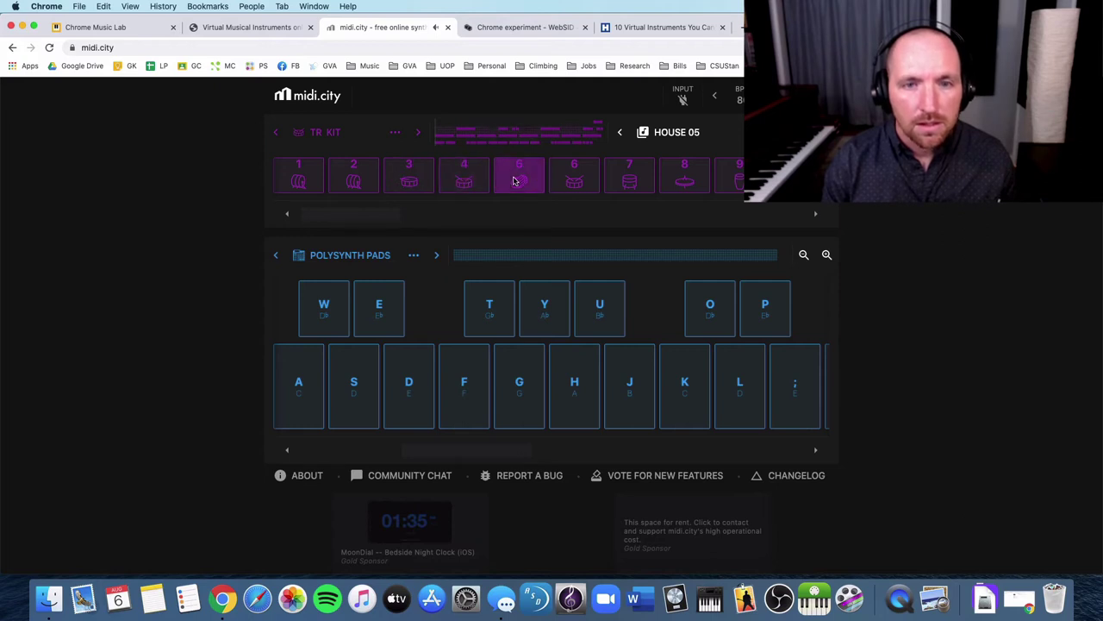
left_click(575, 185)
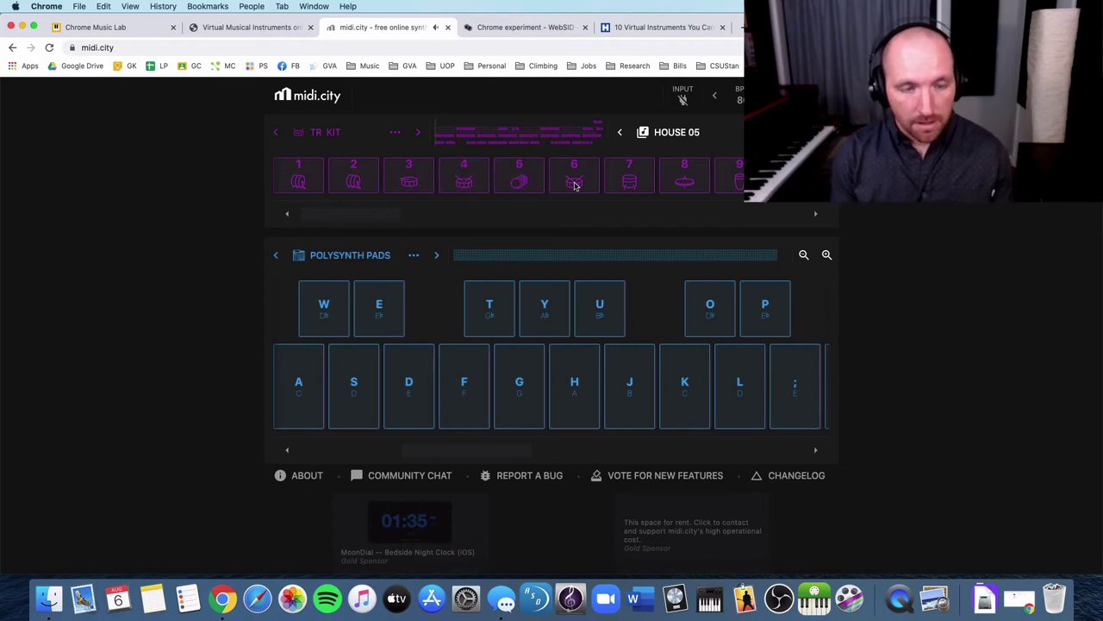
Play drum pads 1 through 6 in turn with the number keys
key("1")
key("2")
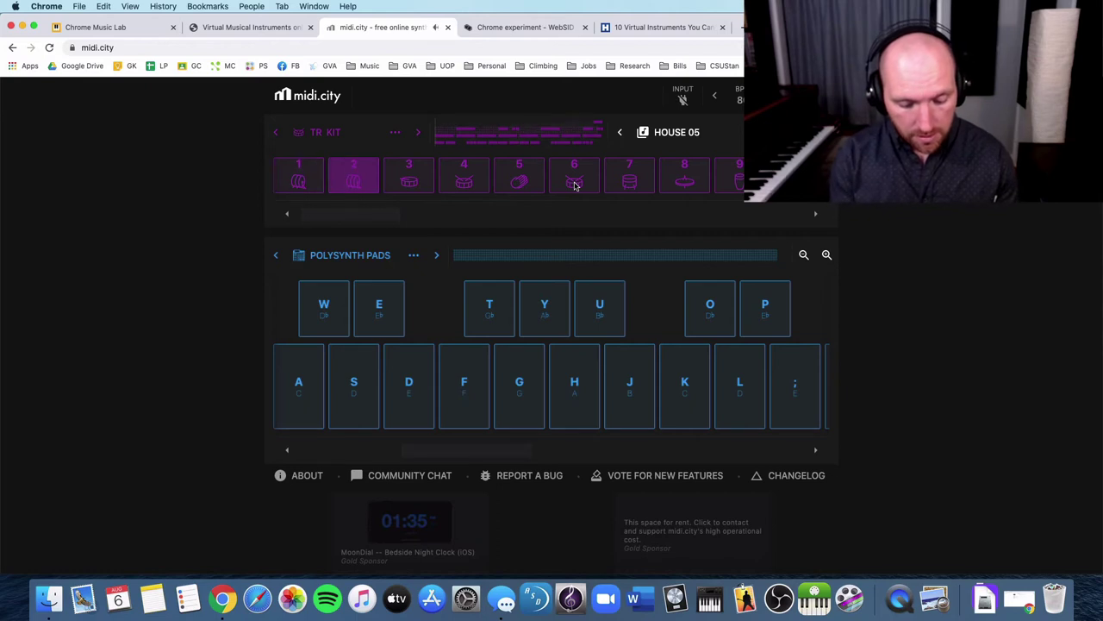
key("3")
key("4")
key("5")
key("6")
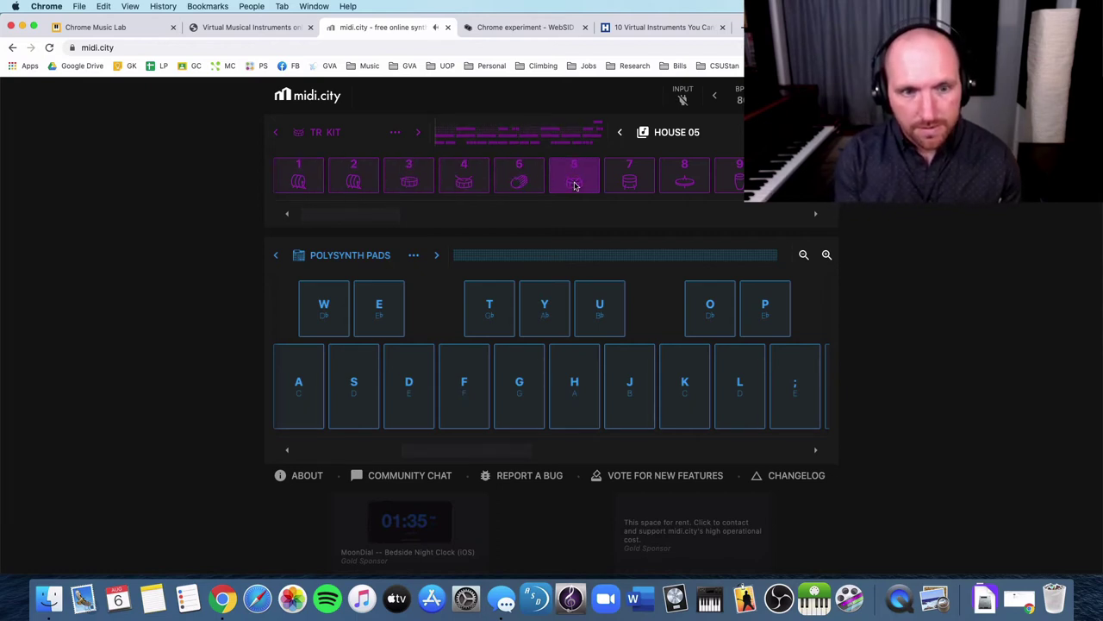
Play a beat on the number keys combining pads 1, 5 and 6
key("6")
key("1")
key("1")
key("1")
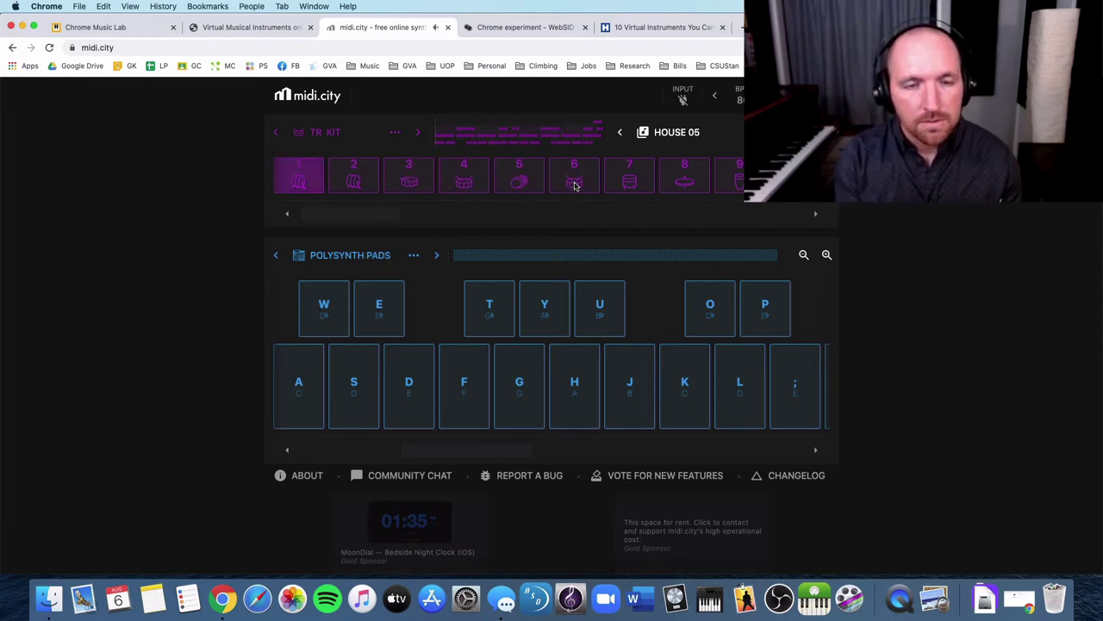
key("1")
key("1")
key("5")
key("1")
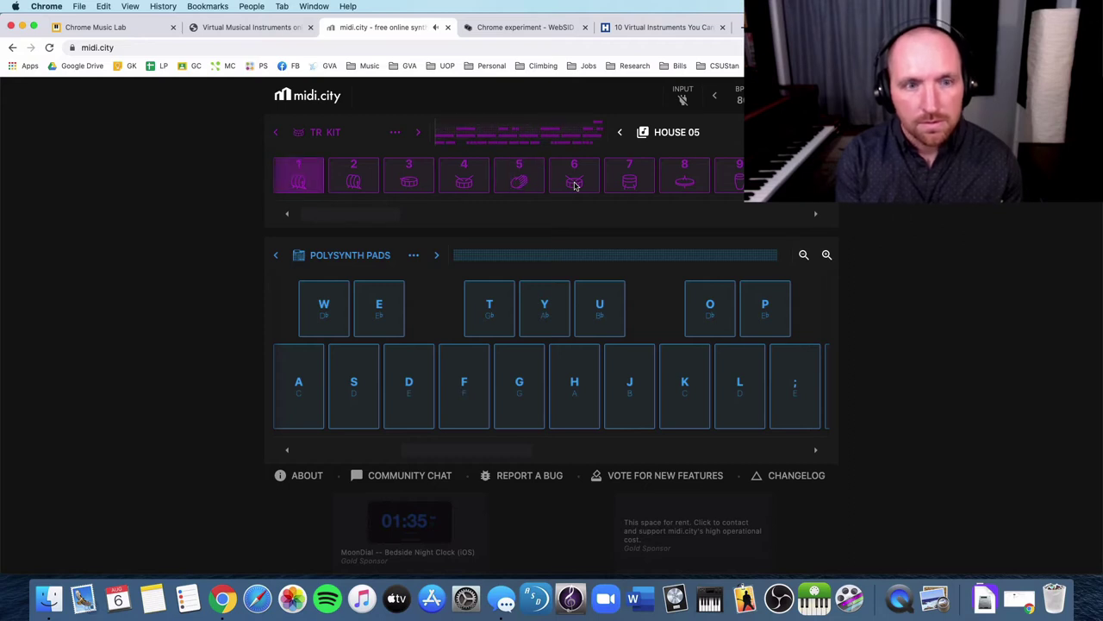
key("1")
key("6")
key("1")
key("1")
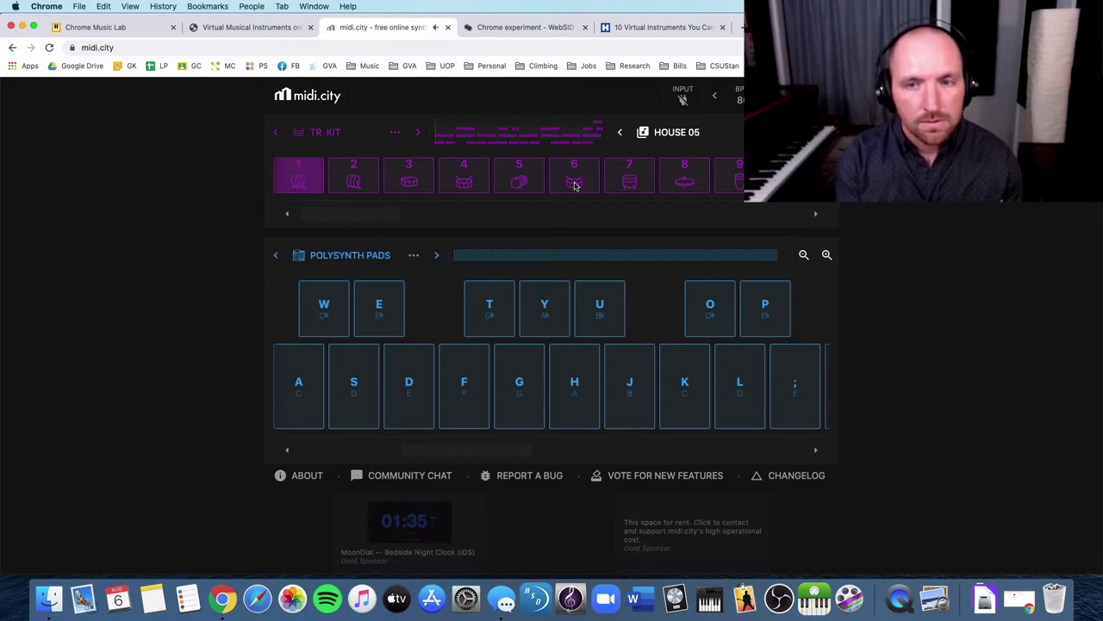
key("1")
key("5")
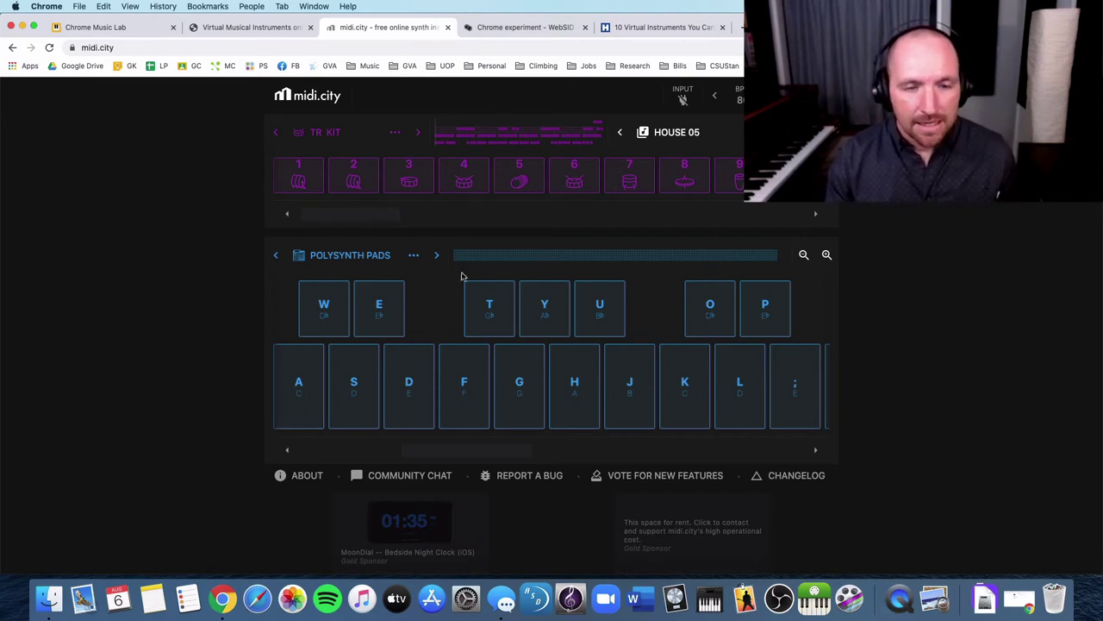
Switch the keyboard preset to SQUARE SYNTH and play a first note
left_click(360, 255)
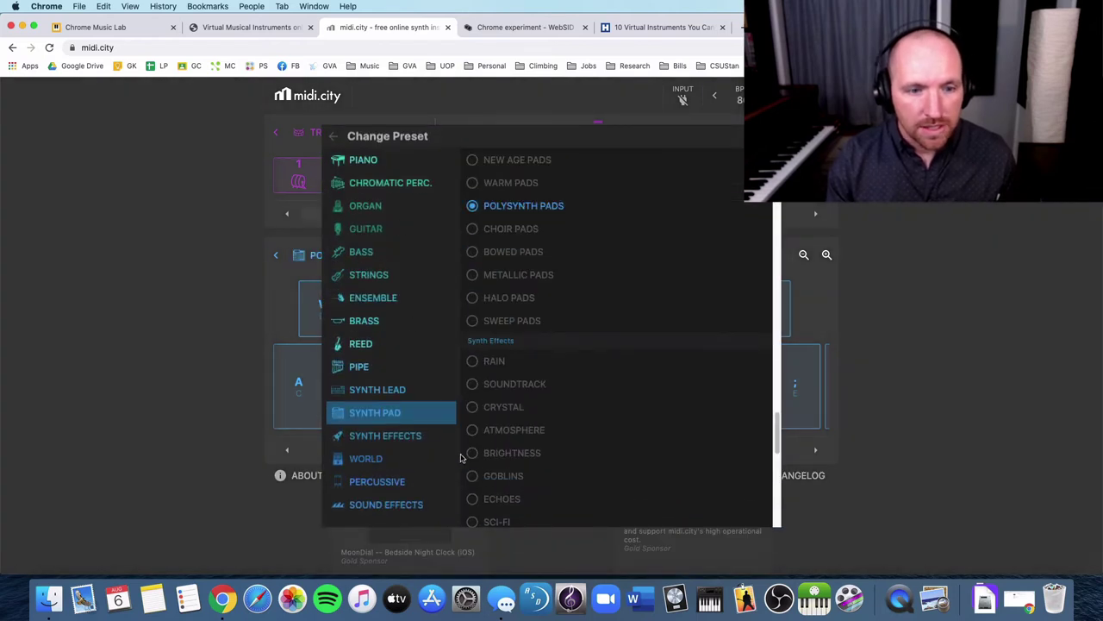
left_click(387, 396)
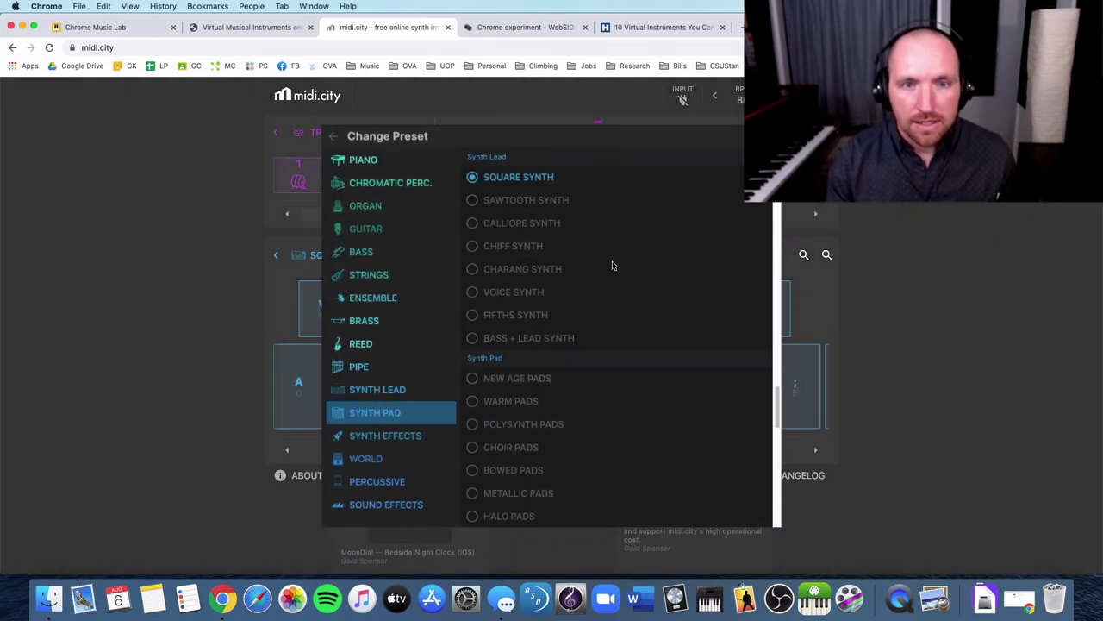
left_click(123, 288)
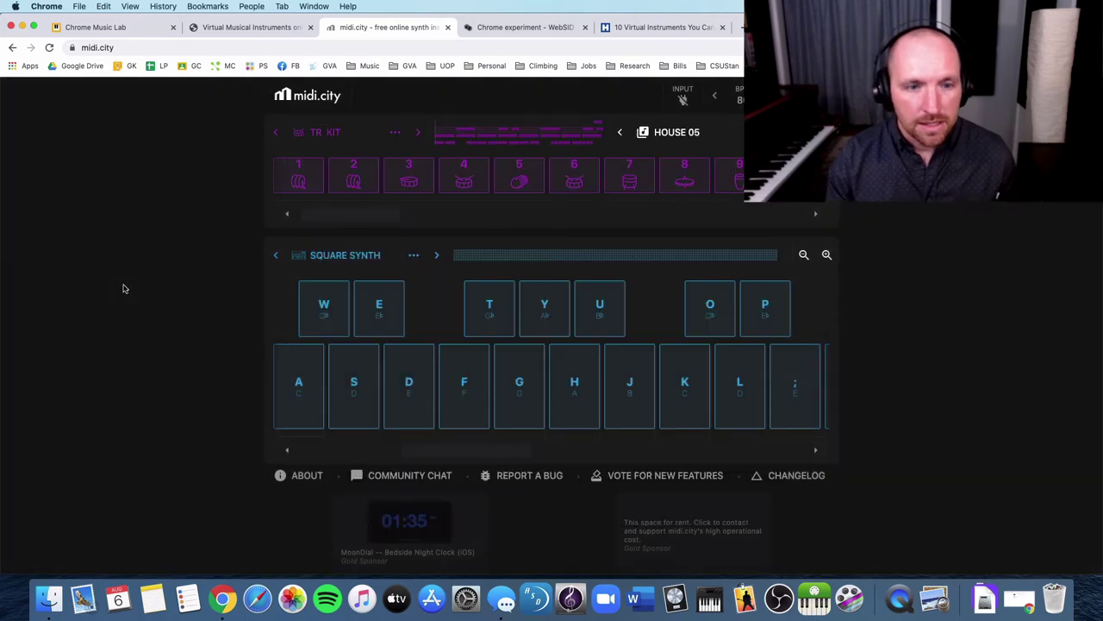
key("a")
Play a short G-H-J melody followed by a descending F-D-S-A run
key("g")
key("h")
key("j")
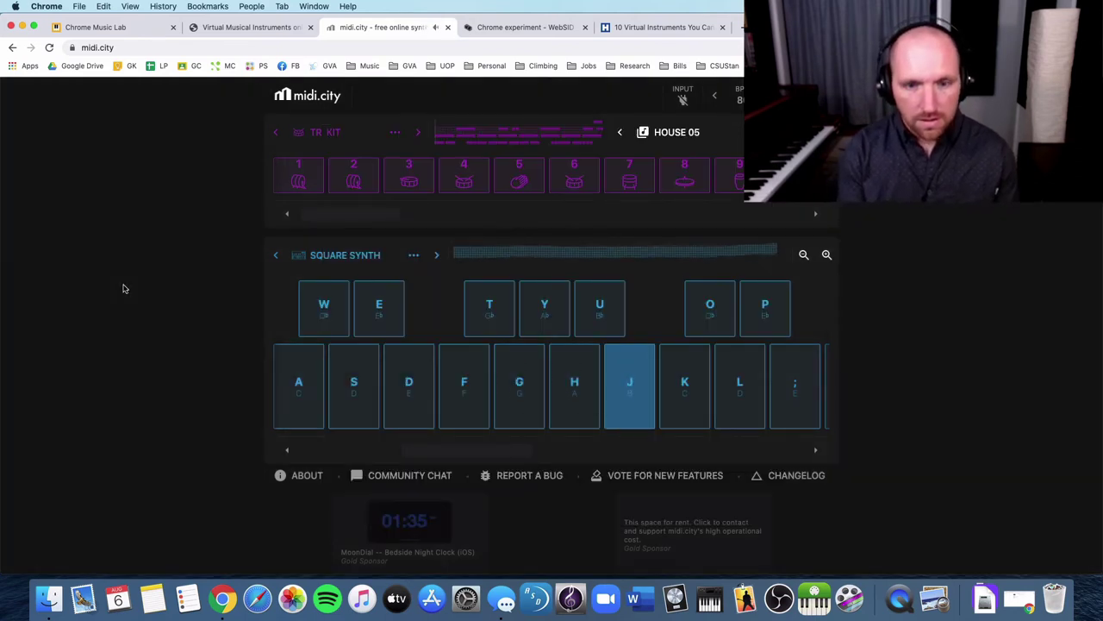
key("g")
key("h")
key("j")
key("h")
key("g")
key("f")
key("d")
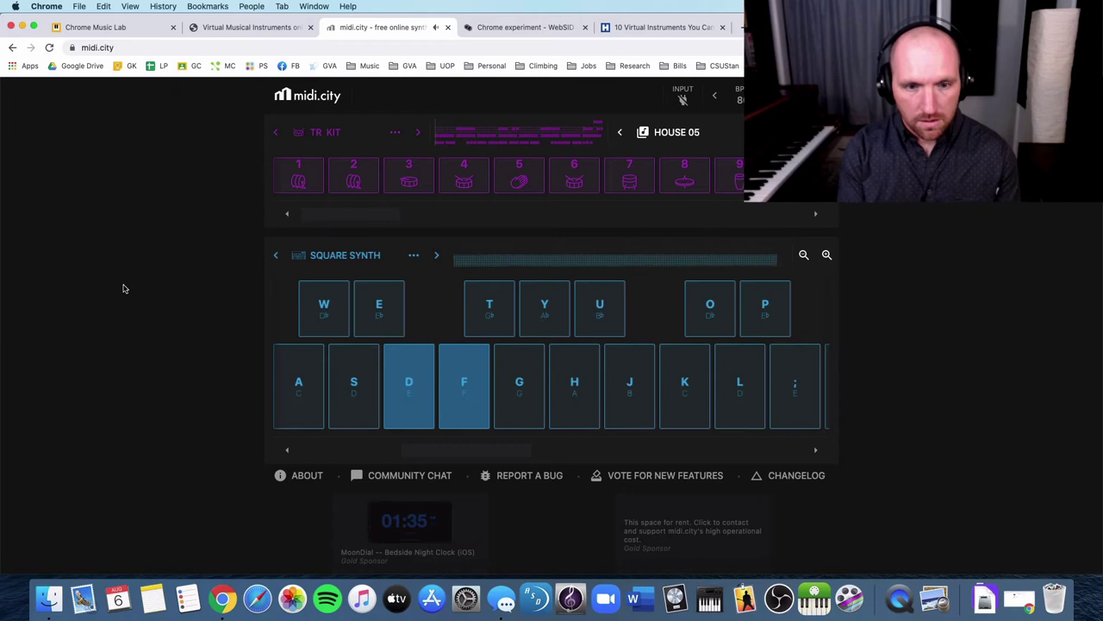
key("s")
key("a")
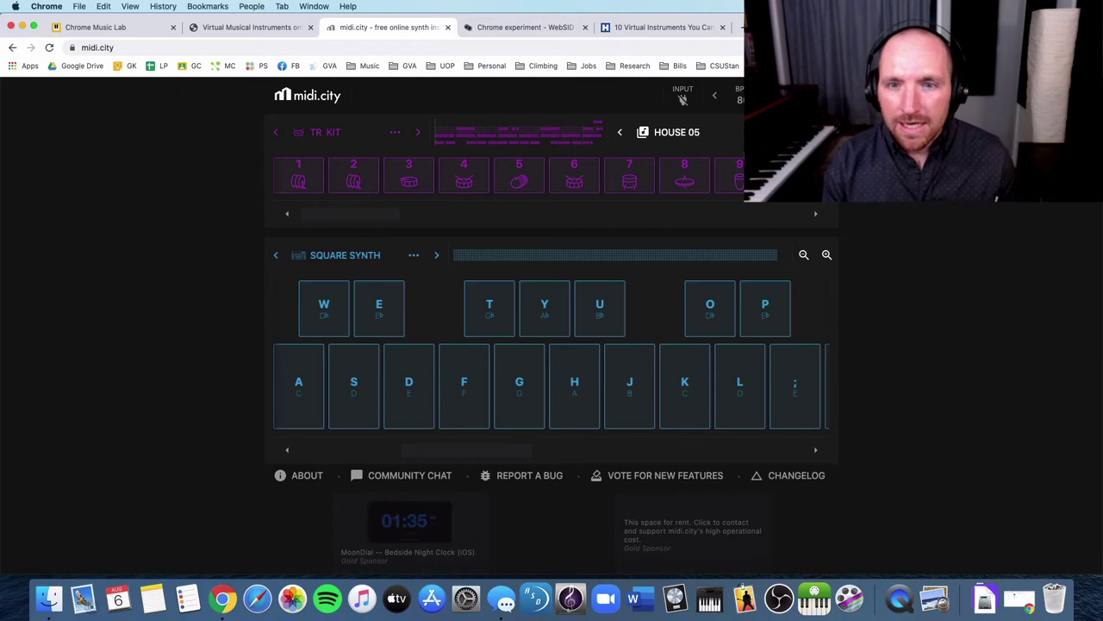
Change the play-along track to OLD SKOOL 09B and start it playing
left_click(652, 133)
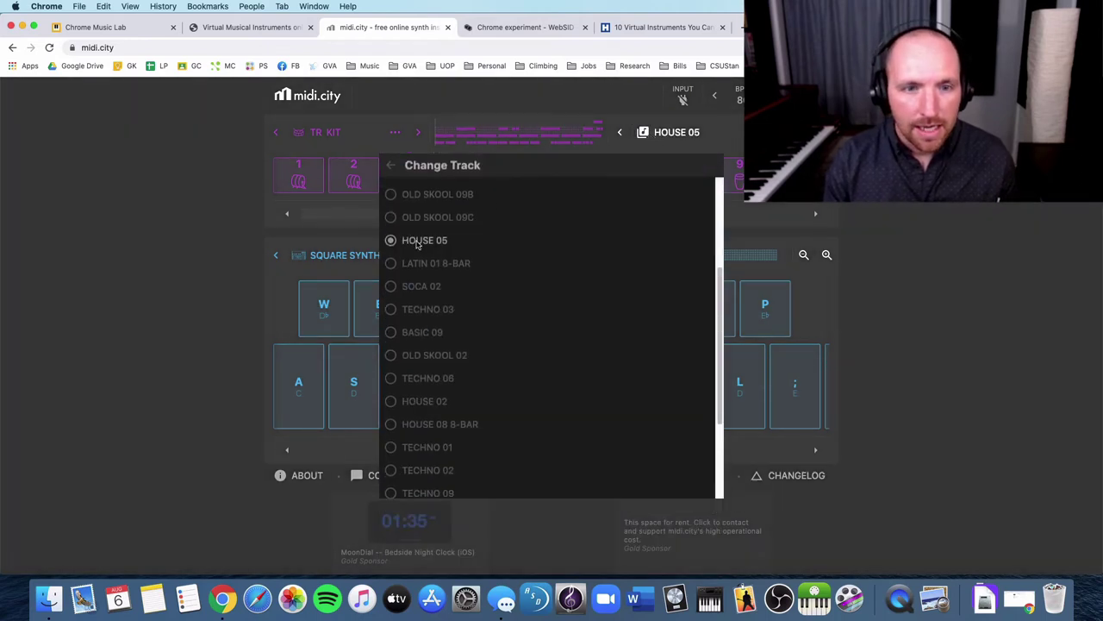
left_click(388, 194)
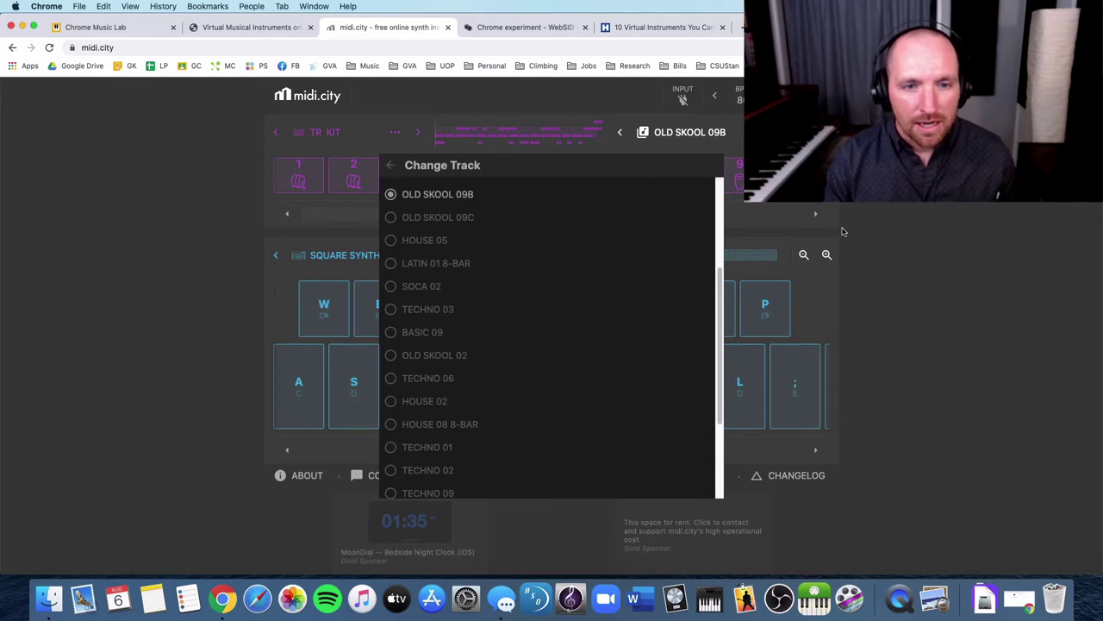
left_click(903, 243)
key("space")
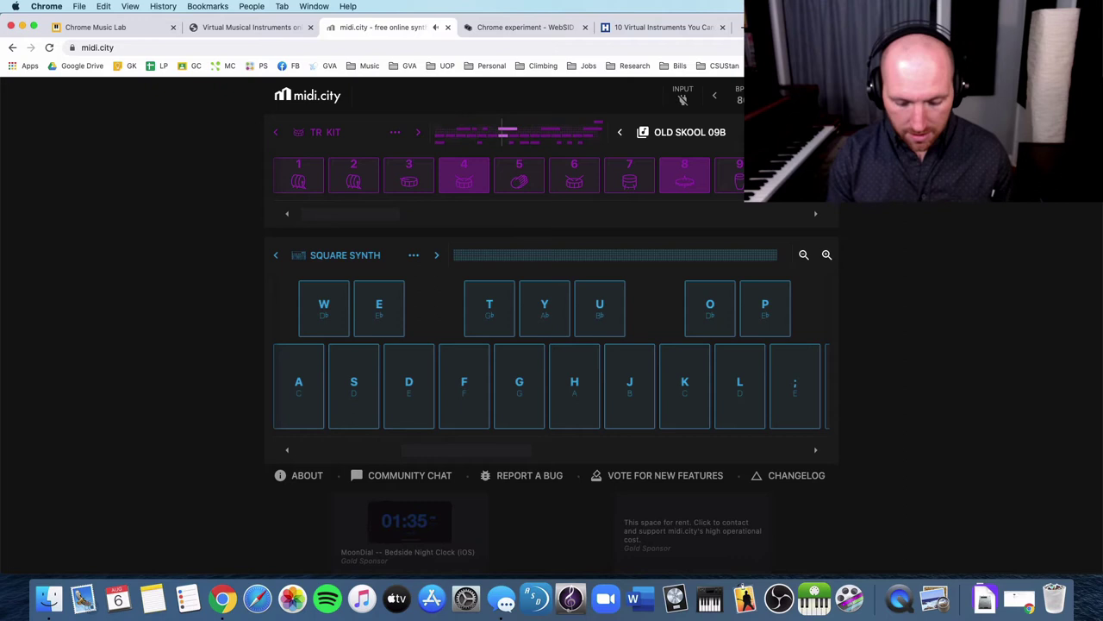
Jam a synth melody over the beat using the G, H, J, K, L and semicolon keys
key("k")
key("j")
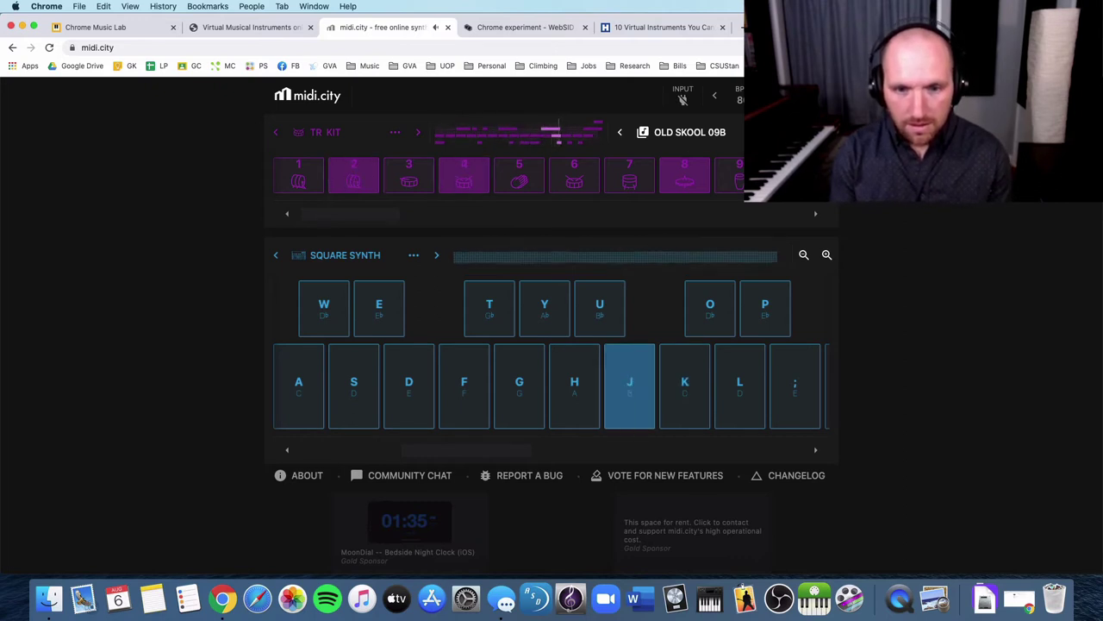
key("k")
key("h")
key("g")
key("k")
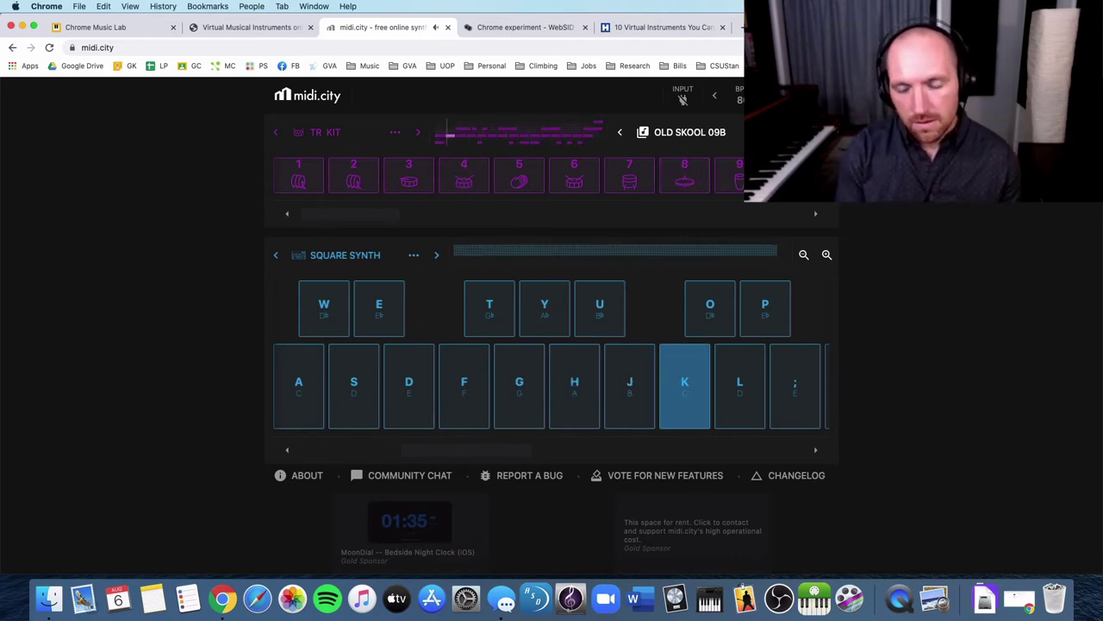
key("k")
key("l")
key("semicolon")
key("k")
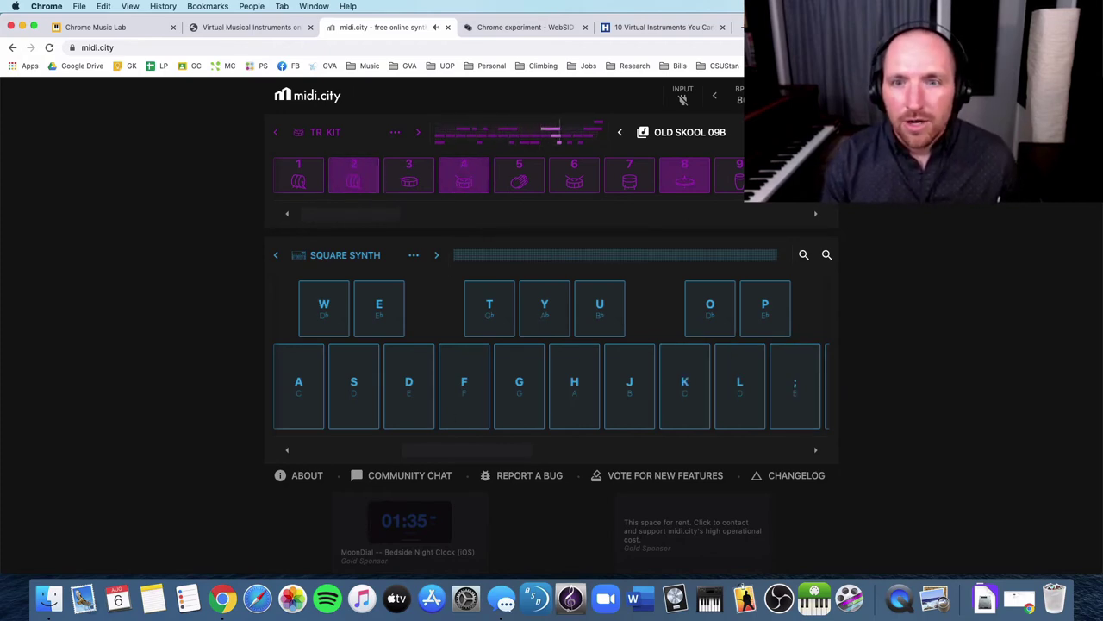
Browse the track list without changing it, shift the synth keyboard range, and go to WebSID
left_click(668, 132)
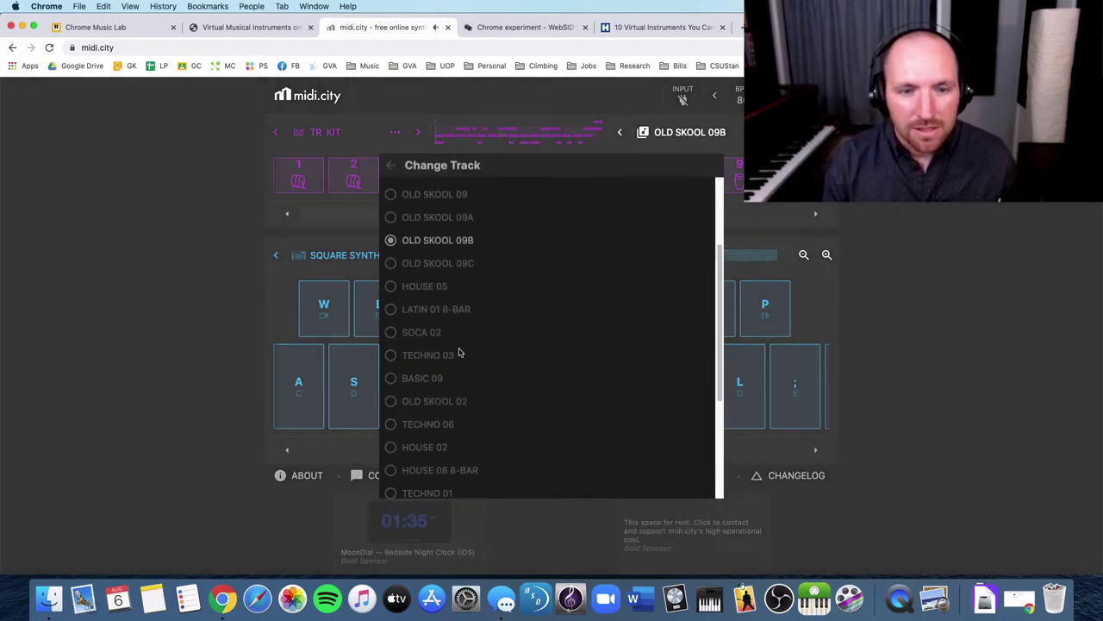
scroll(440, 349, "down", 5)
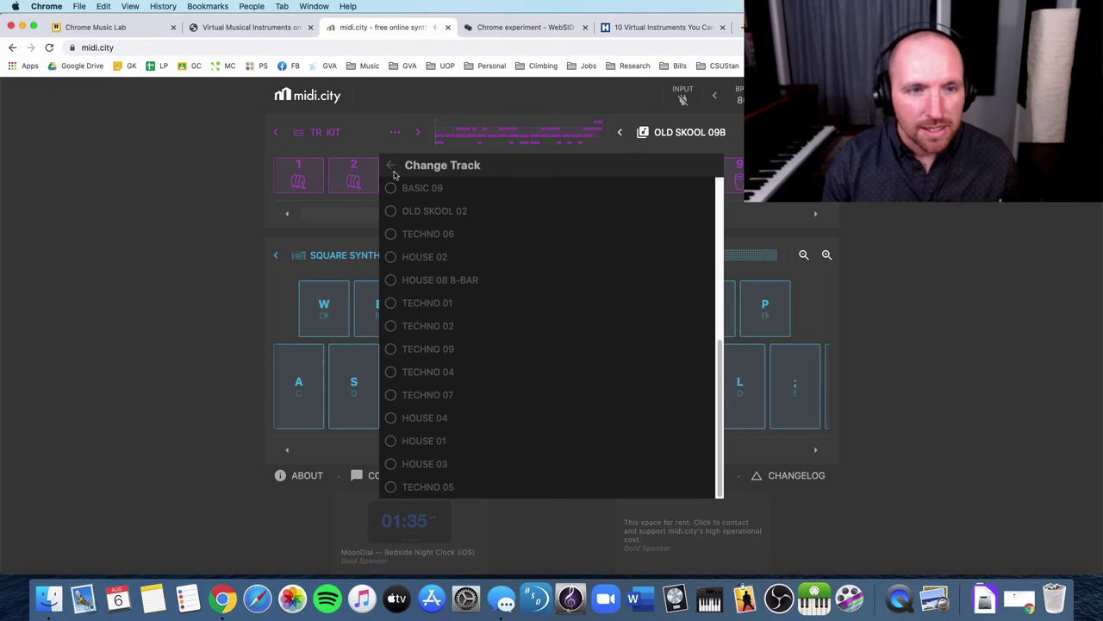
left_click(313, 355)
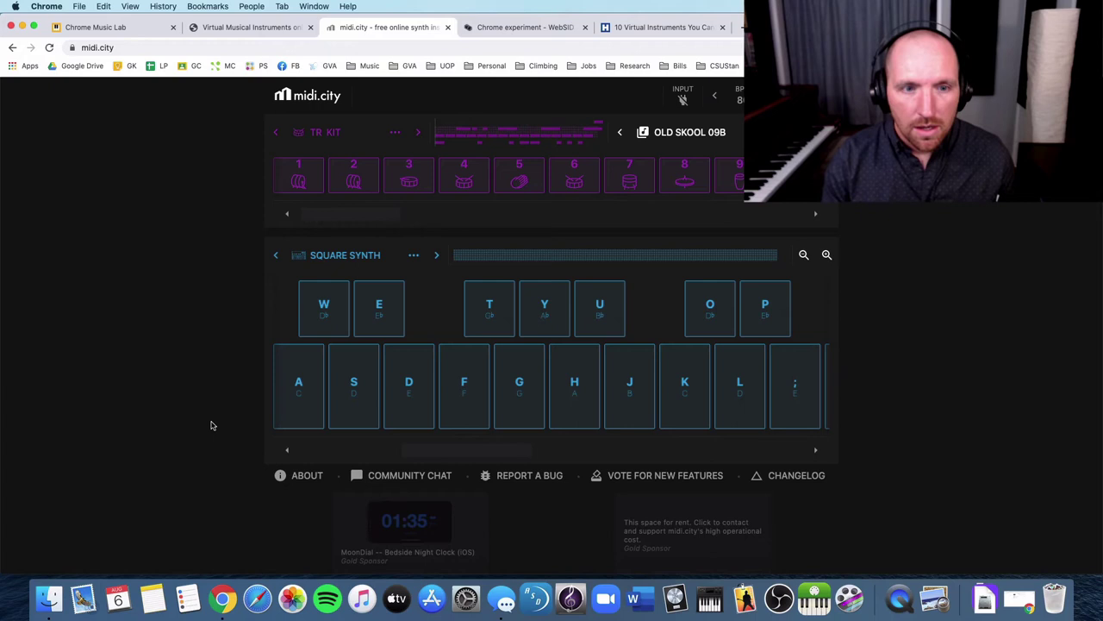
left_click(287, 450)
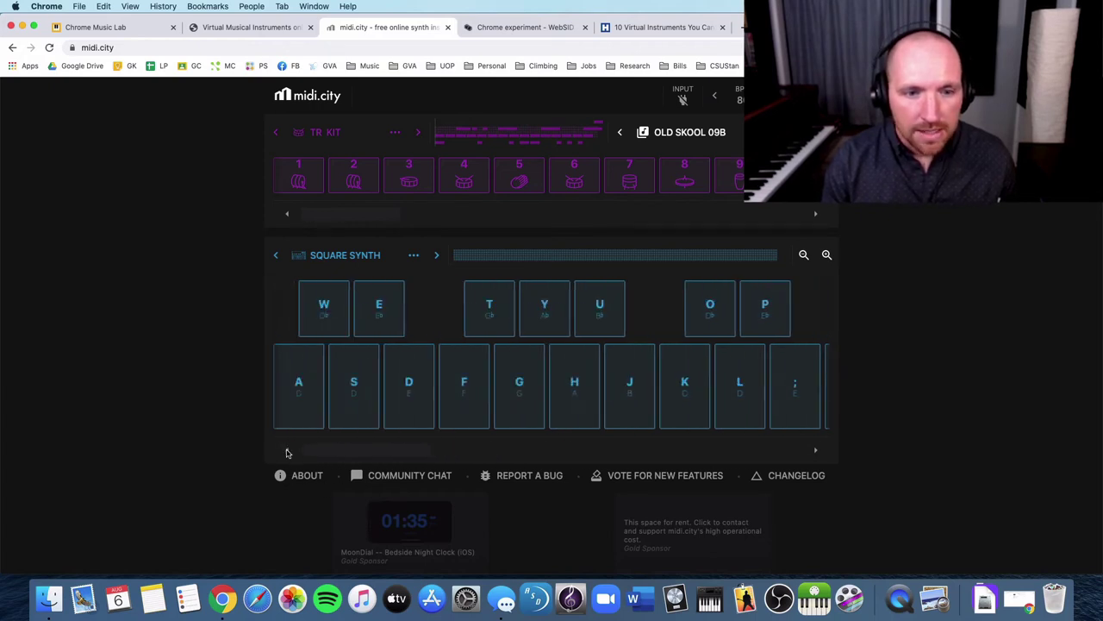
left_click(815, 450)
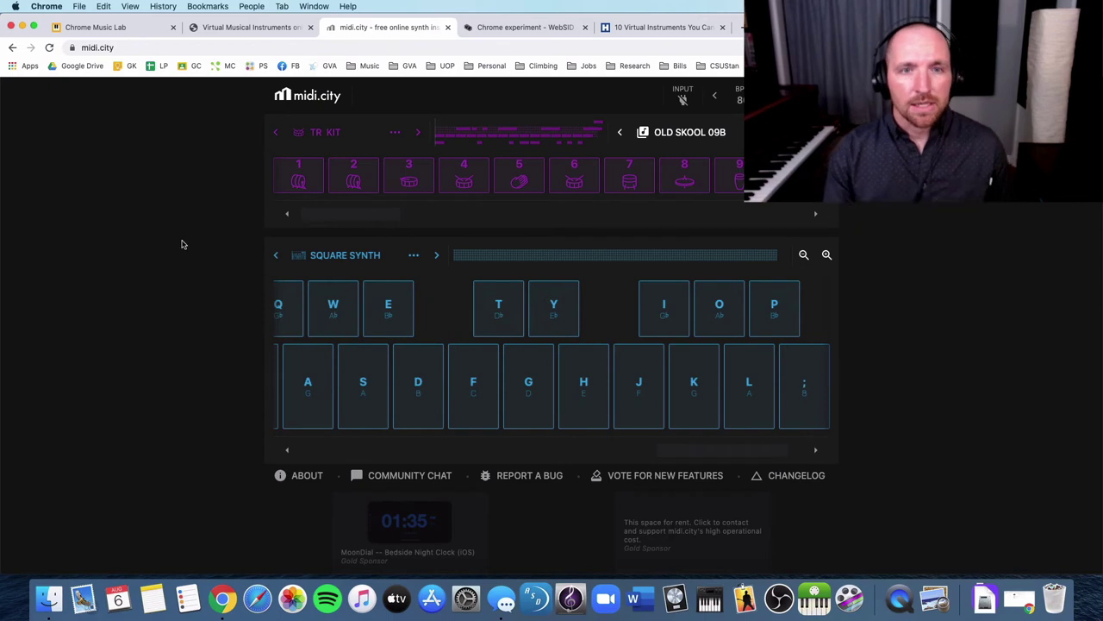
key("ctrl+Tab")
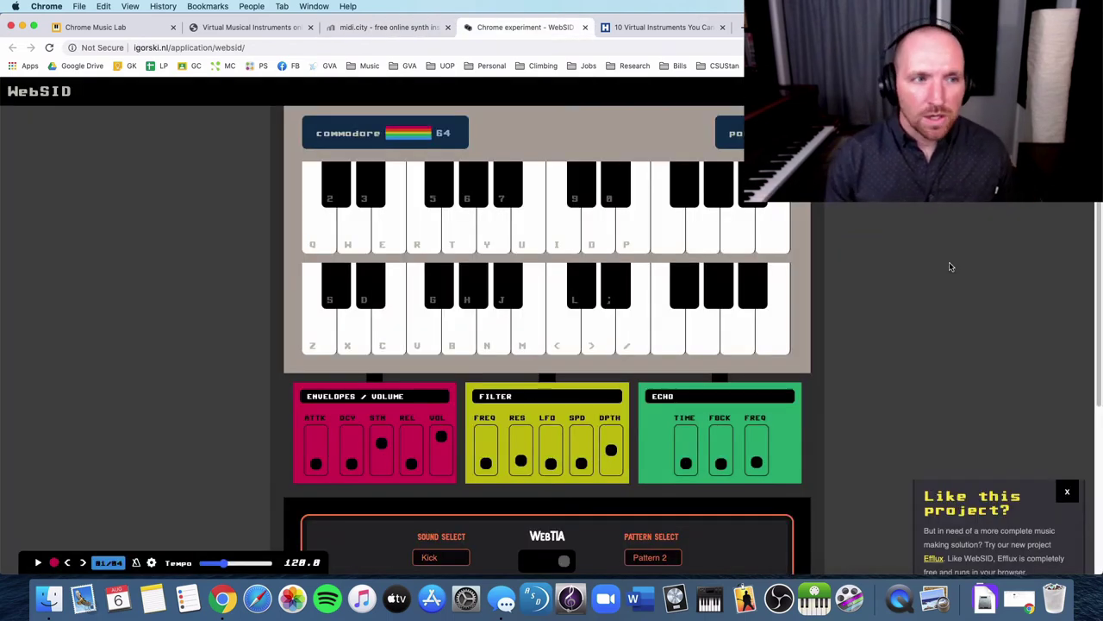
Sweep across the WebSID keys, then play a melody with the I, O, P, R, 9 and 0 keys
mouse_move(732, 241)
left_mouse_down()
mouse_move(470, 202)
mouse_move(308, 233)
mouse_move(537, 241)
mouse_move(580, 211)
mouse_move(645, 250)
mouse_move(423, 215)
left_mouse_up()
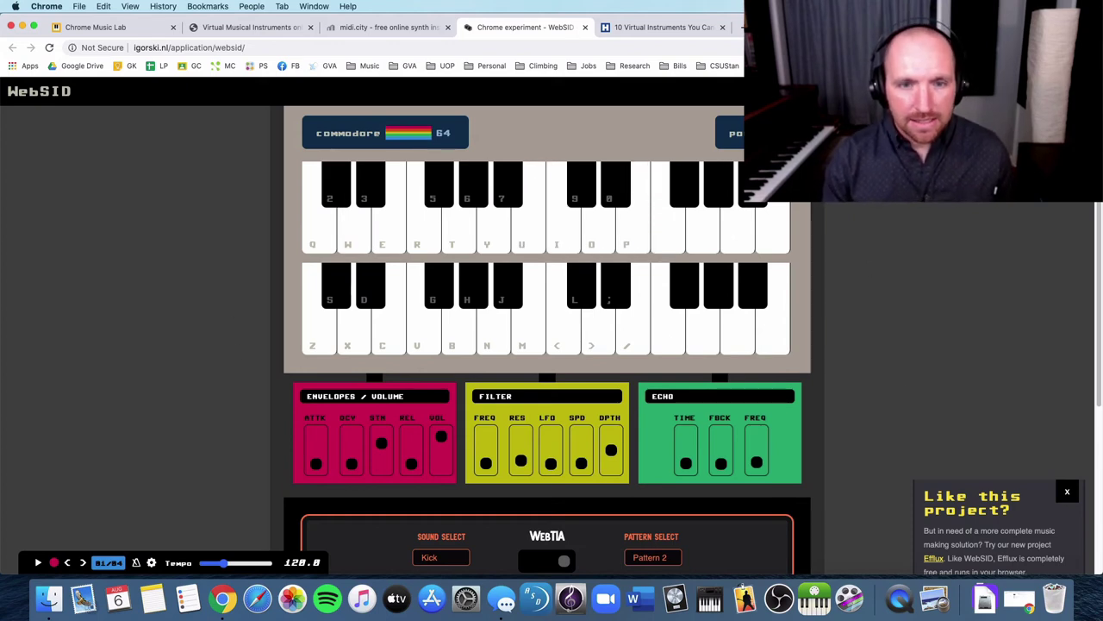
key("i")
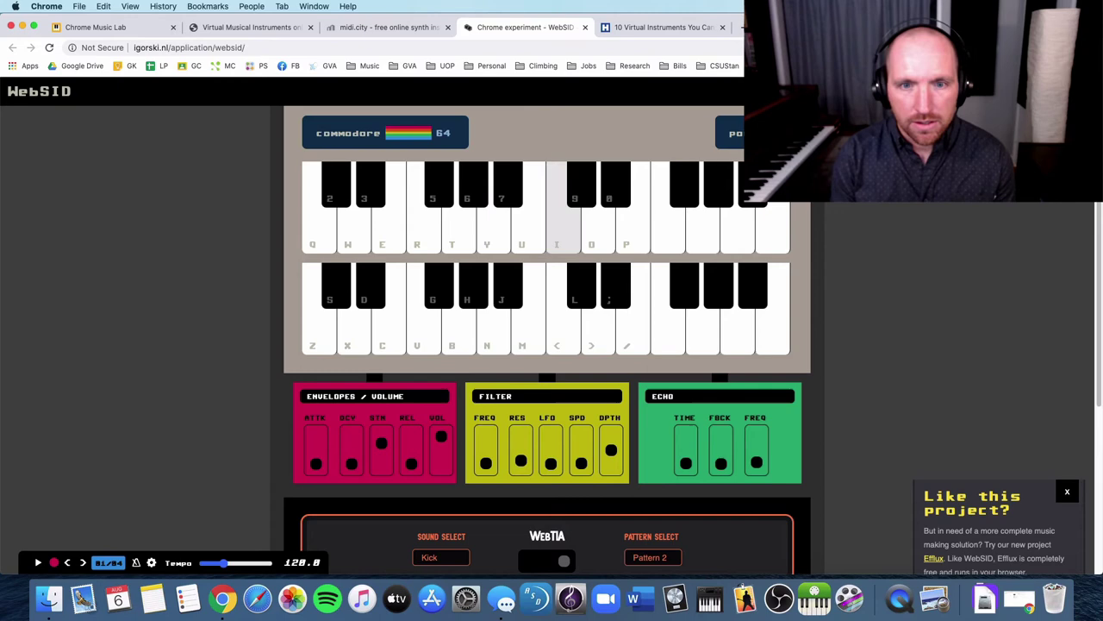
key("p")
key("o")
key("i")
key("9")
key("0")
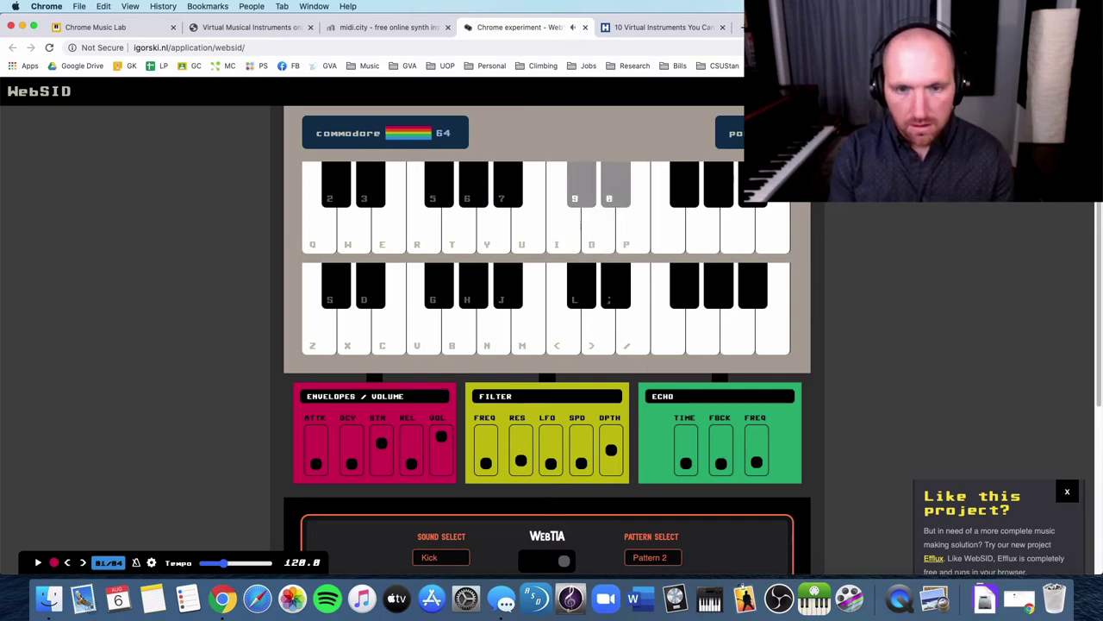
key("i")
key("o")
key("p")
key("i")
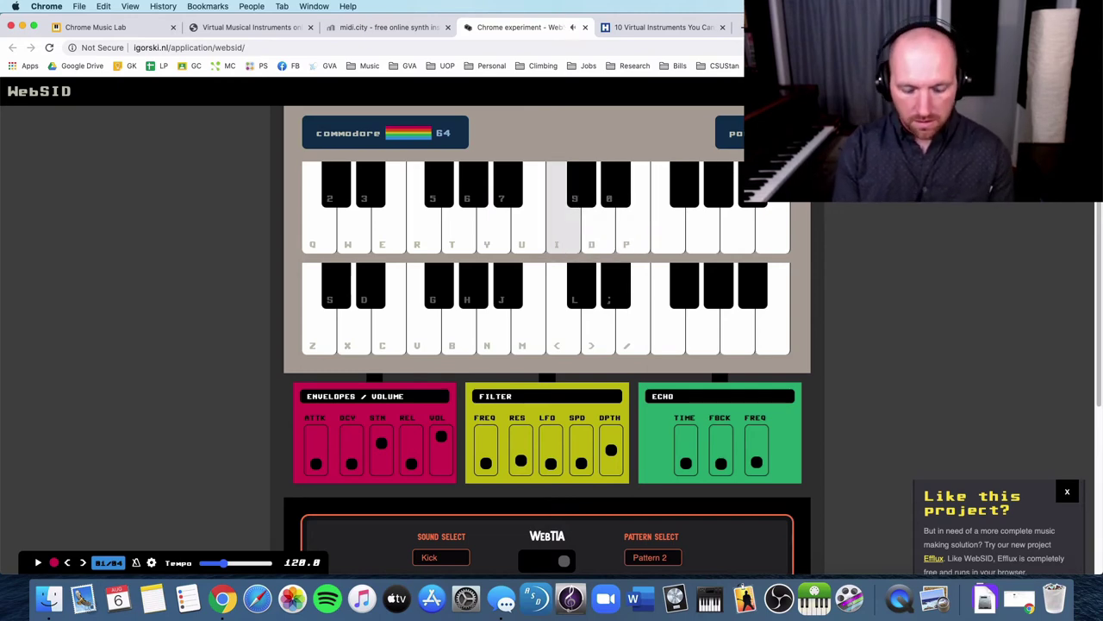
key("r")
key("o")
key("i")
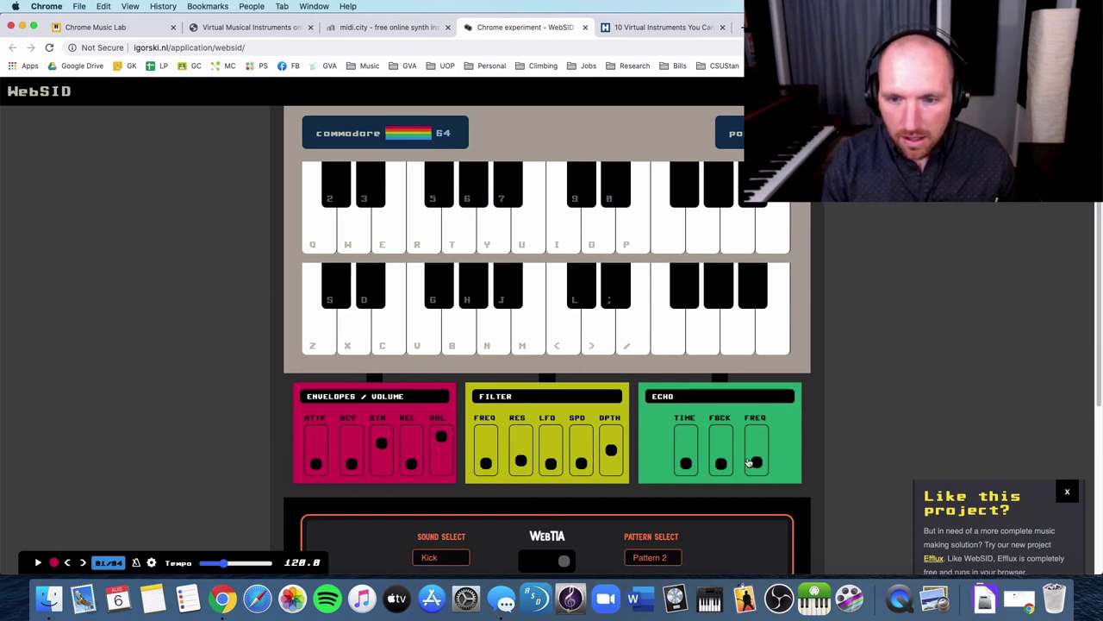
Play a synth note with ATTK near maximum, then with ATTK at minimum
left_click_drag(316, 466, 313, 434)
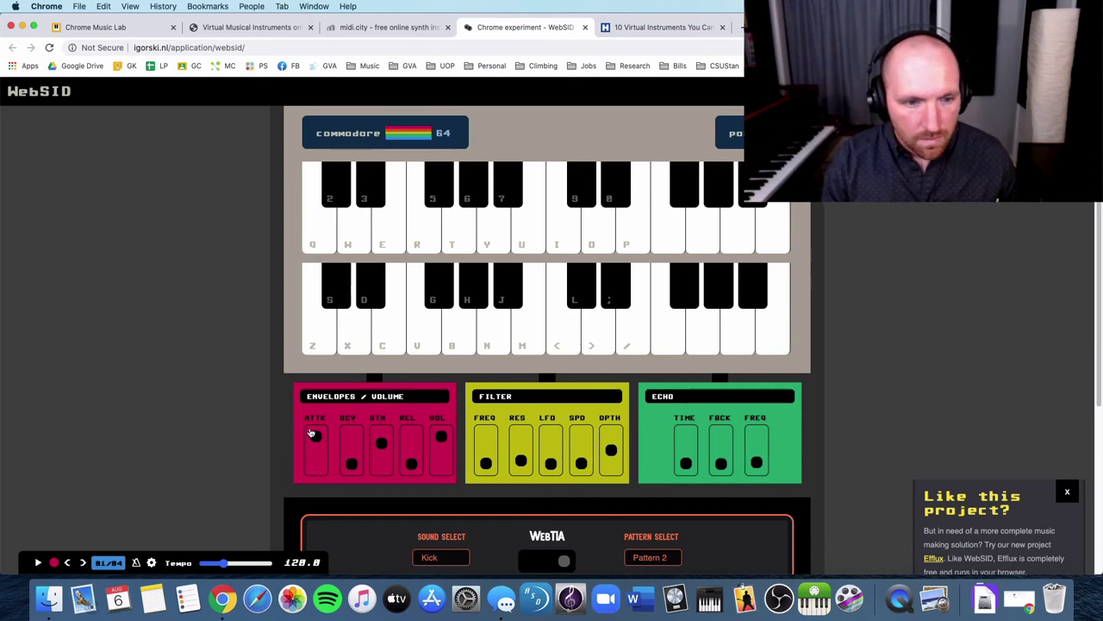
key("5")
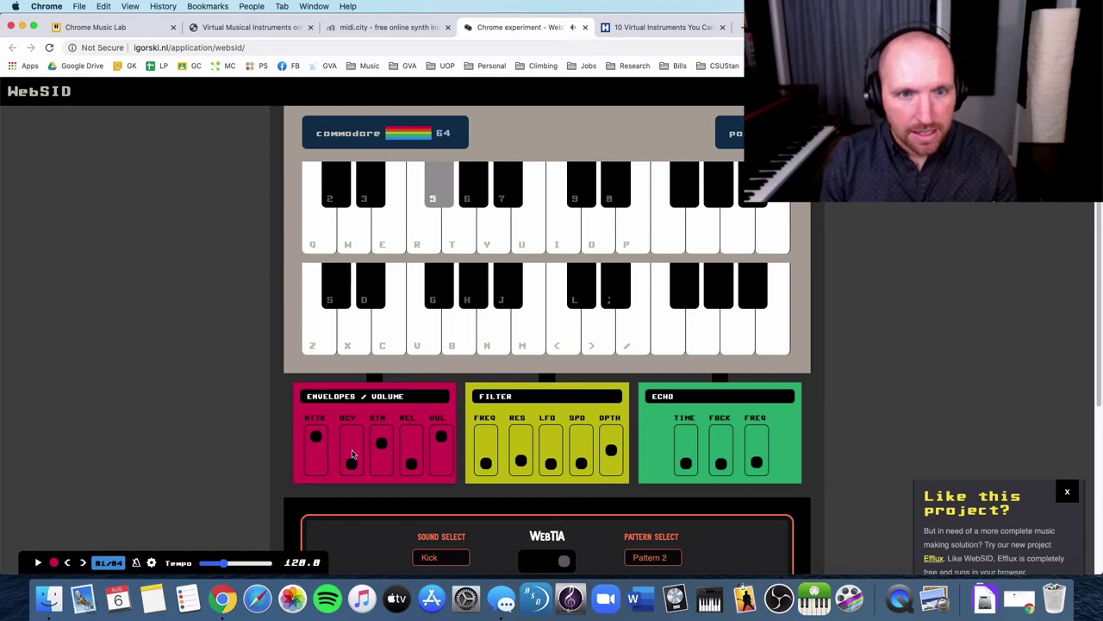
left_click_drag(317, 444, 322, 479)
key("5")
key("5")
key("5")
Play a piano note over the running song, stop it, and open Recording Settings
scroll(327, 439, "down", 5)
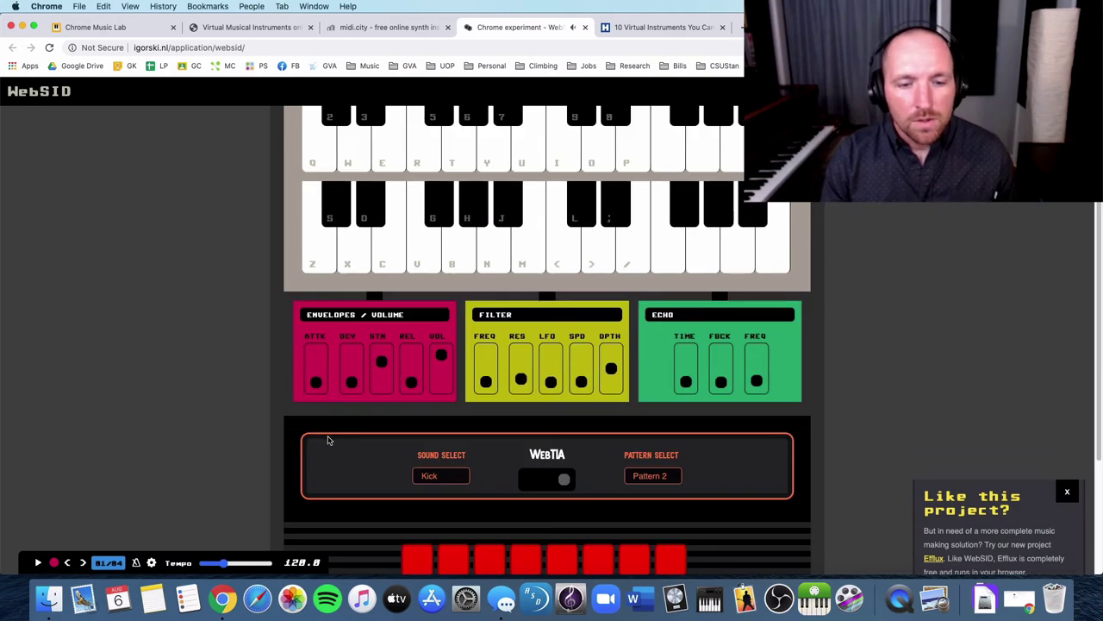
scroll(198, 450, "up", 5)
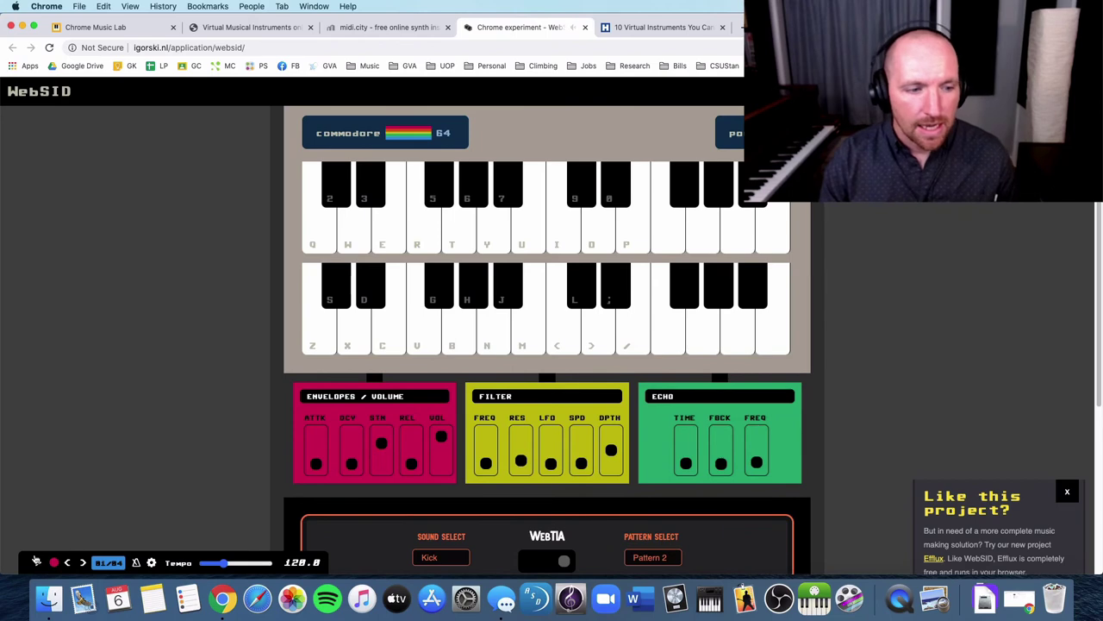
left_click(38, 564)
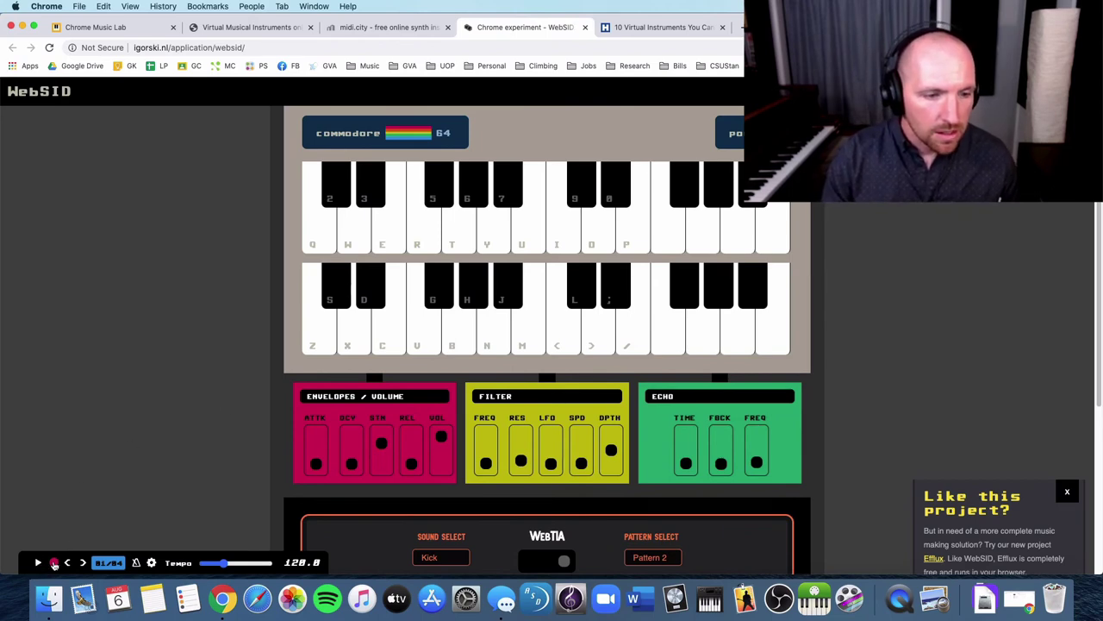
left_click(436, 247)
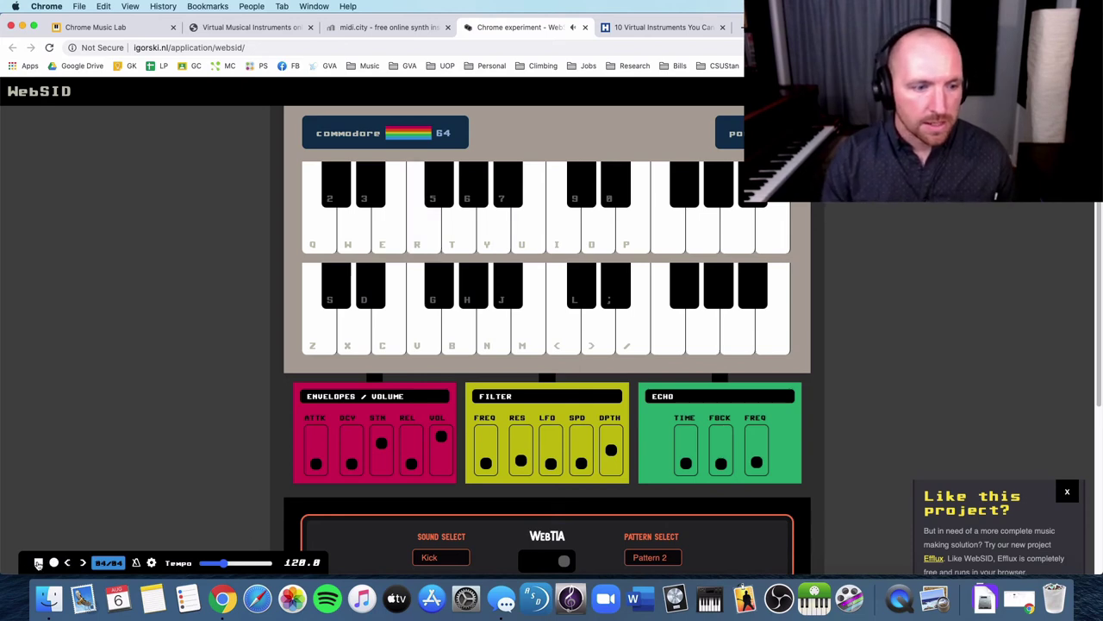
left_click(38, 562)
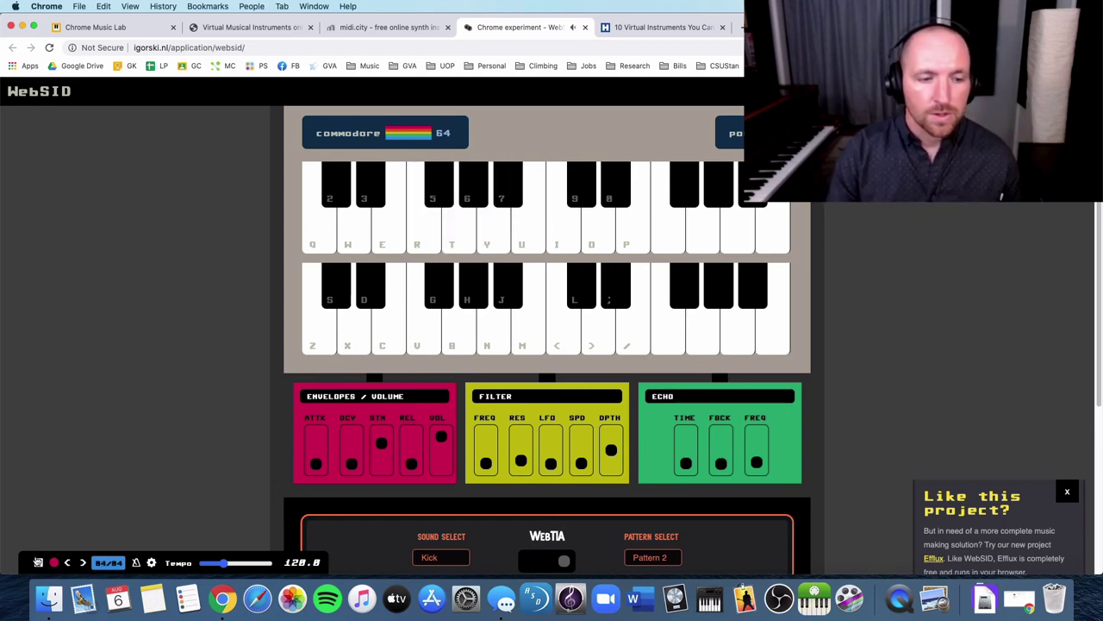
left_click(151, 562)
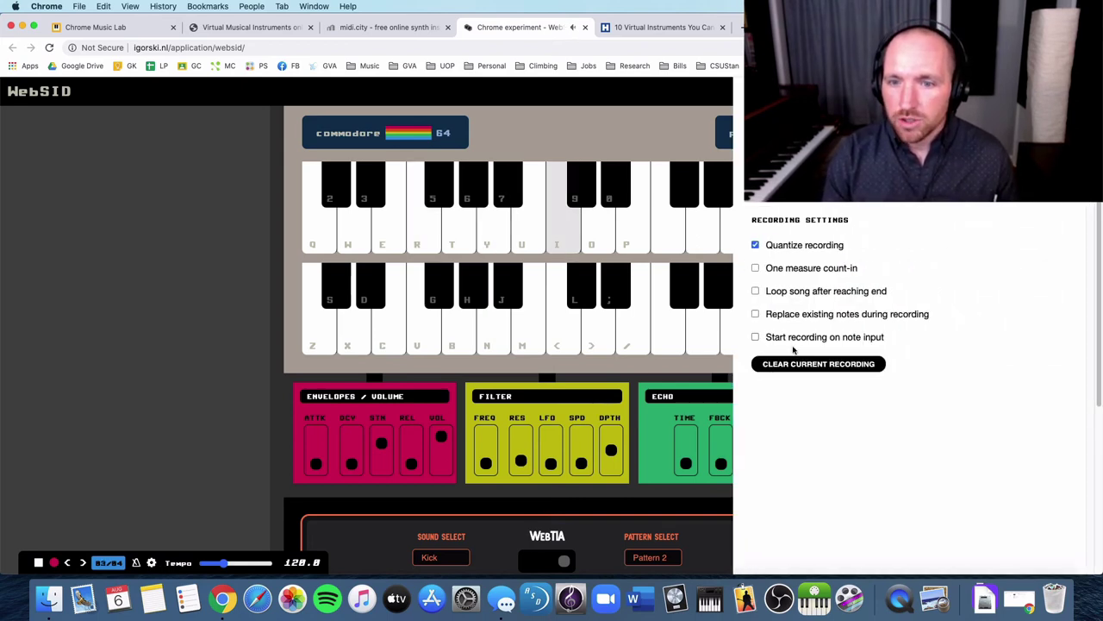
Clear the current recording, close settings, and switch to the '10 Virtual Instruments' article
left_click(821, 366)
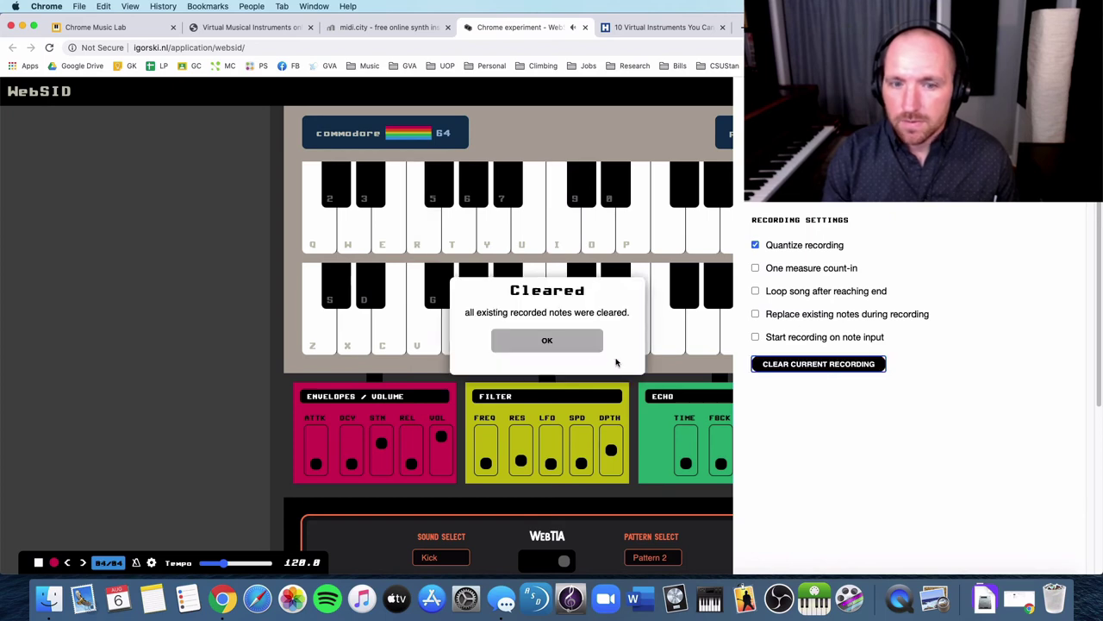
left_click(571, 341)
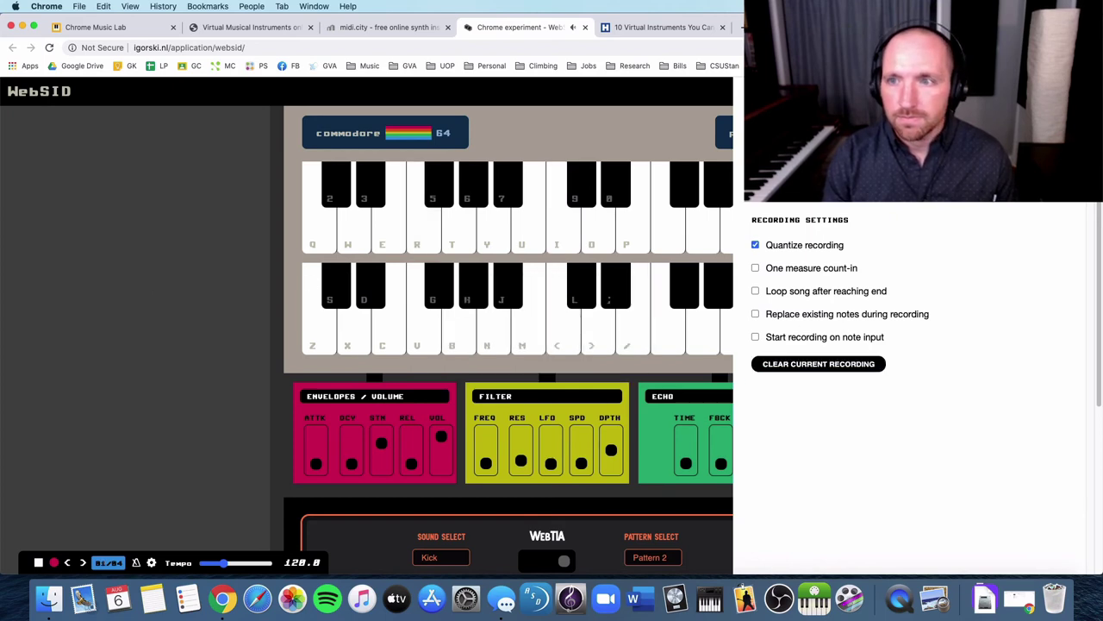
left_click(89, 178)
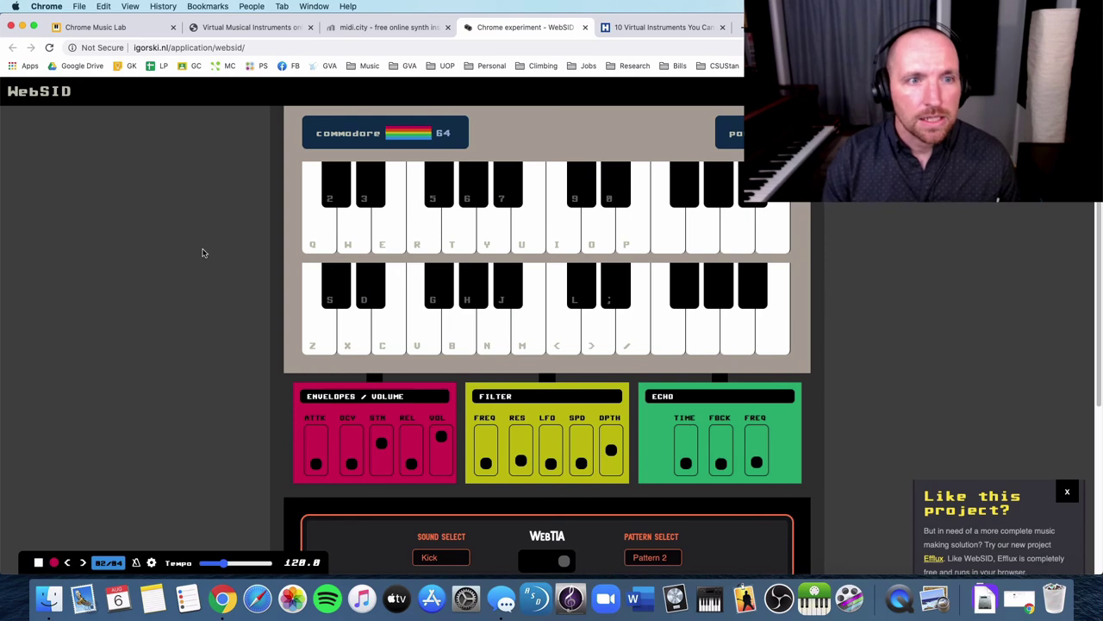
key("ctrl+Tab")
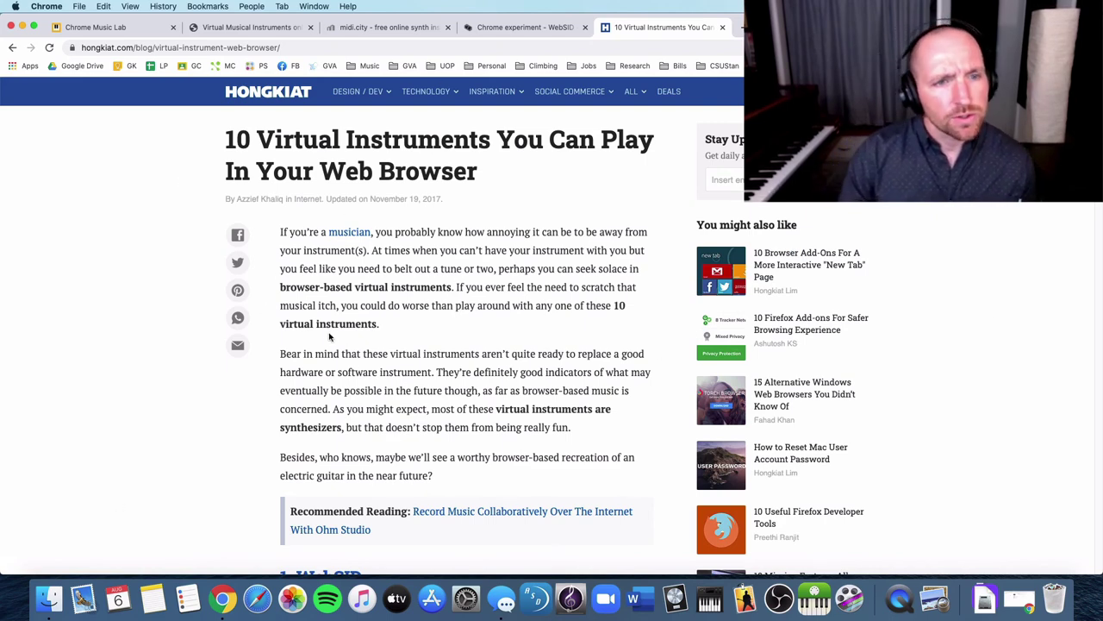
scroll(428, 267, "down", 2)
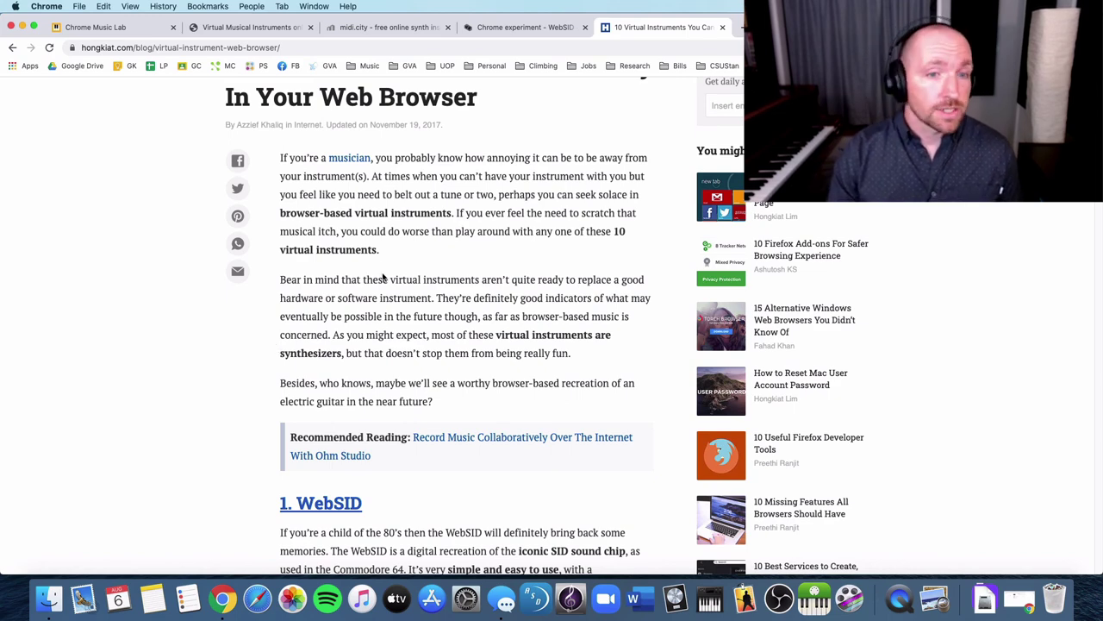
scroll(358, 299, "down", 7)
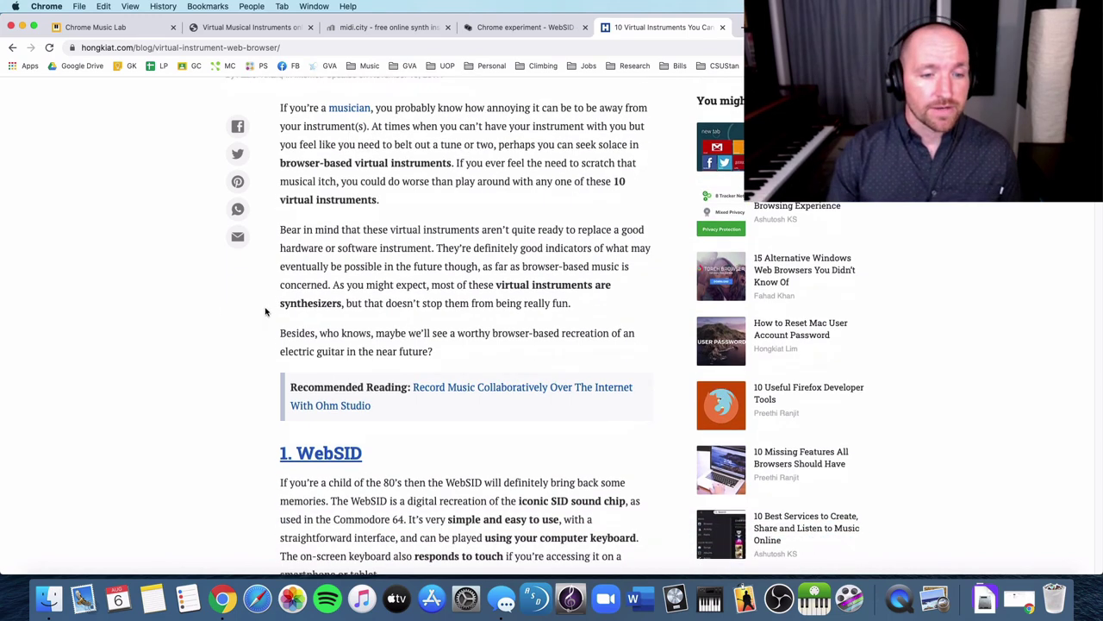
scroll(319, 289, "down", 15)
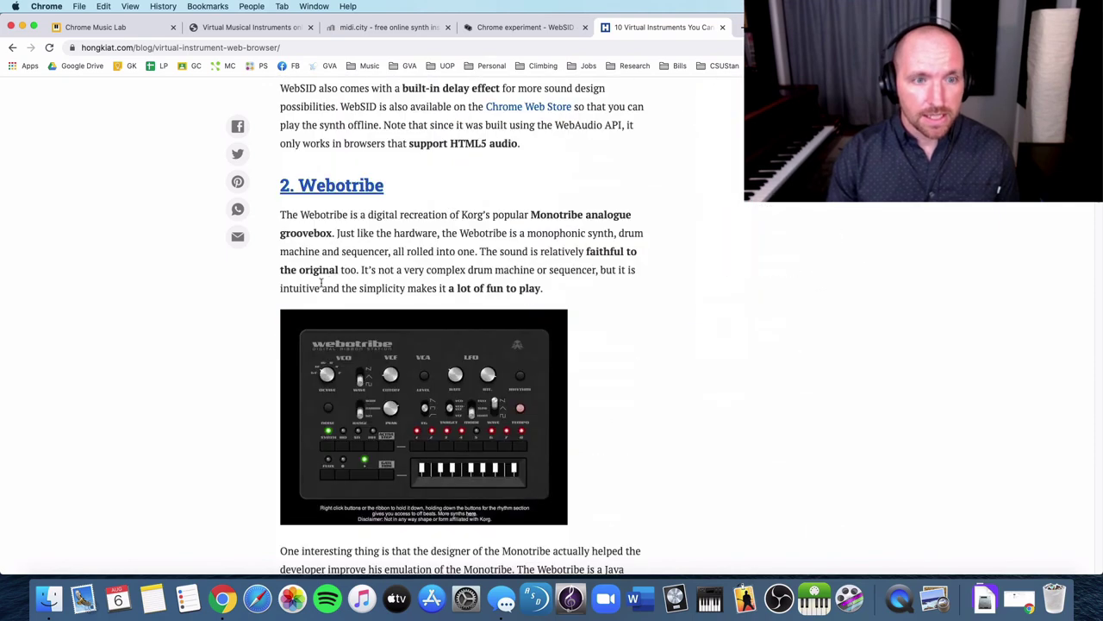
scroll(388, 245, "down", 10)
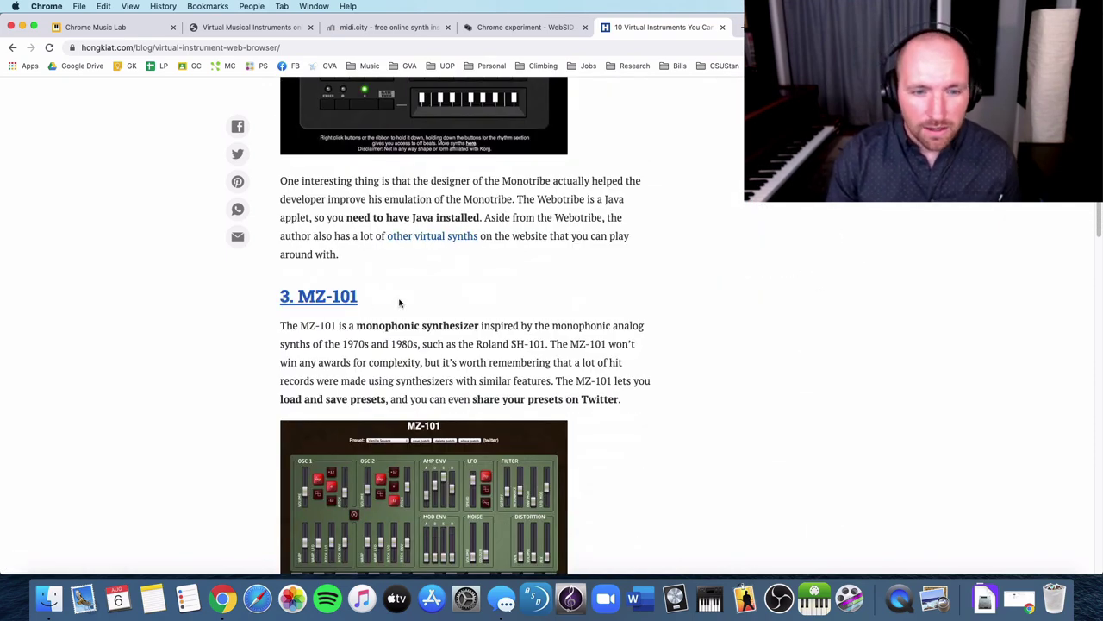
scroll(400, 305, "down", 1)
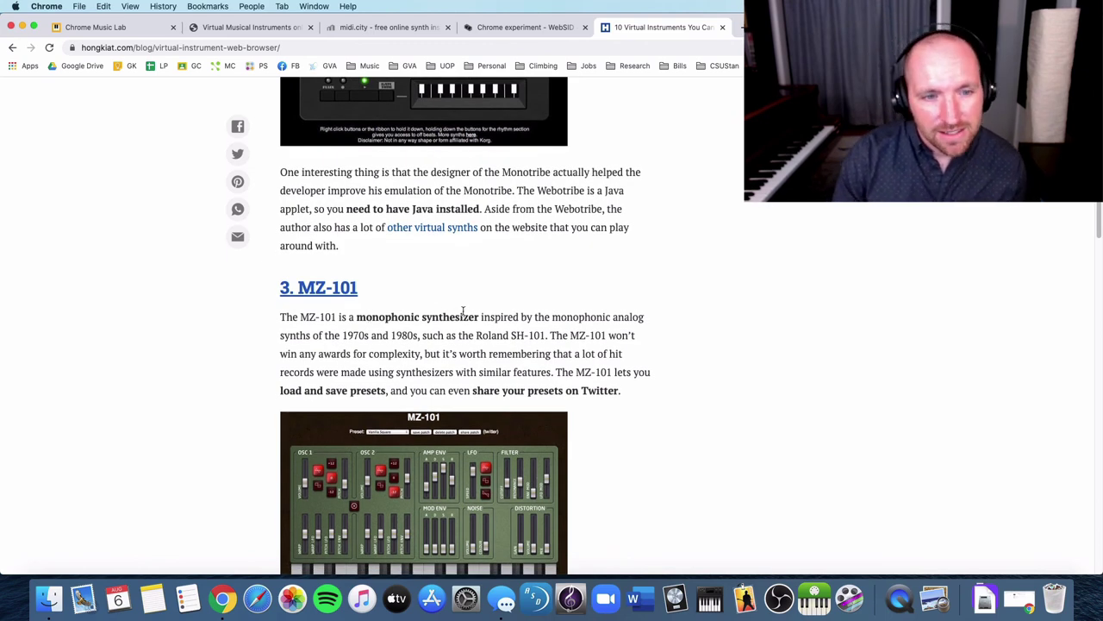
scroll(462, 312, "down", 10)
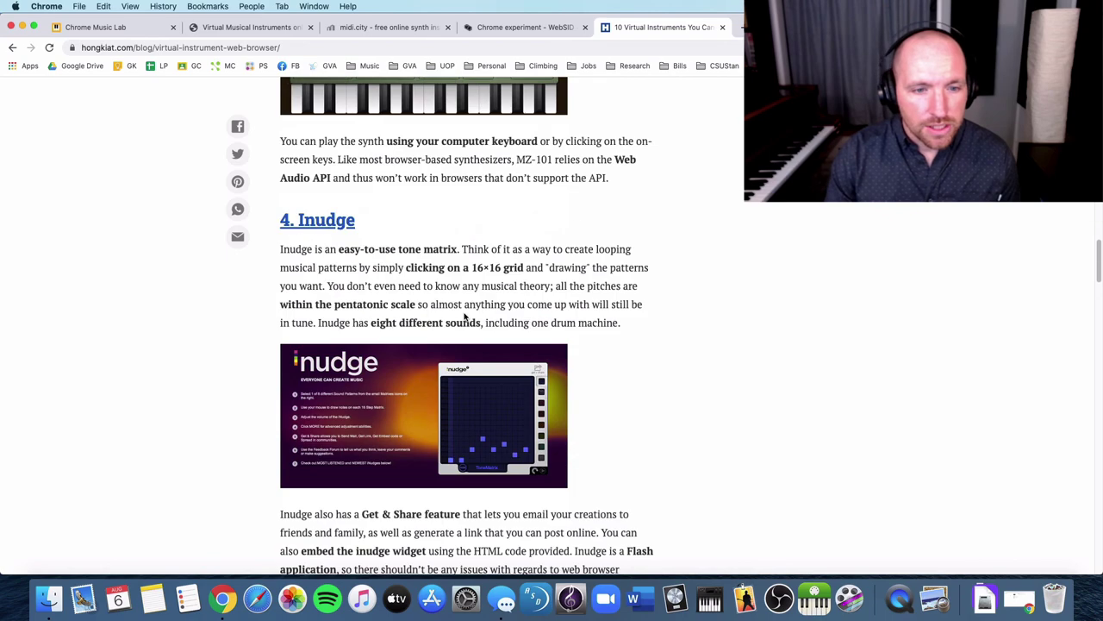
scroll(464, 317, "down", 8)
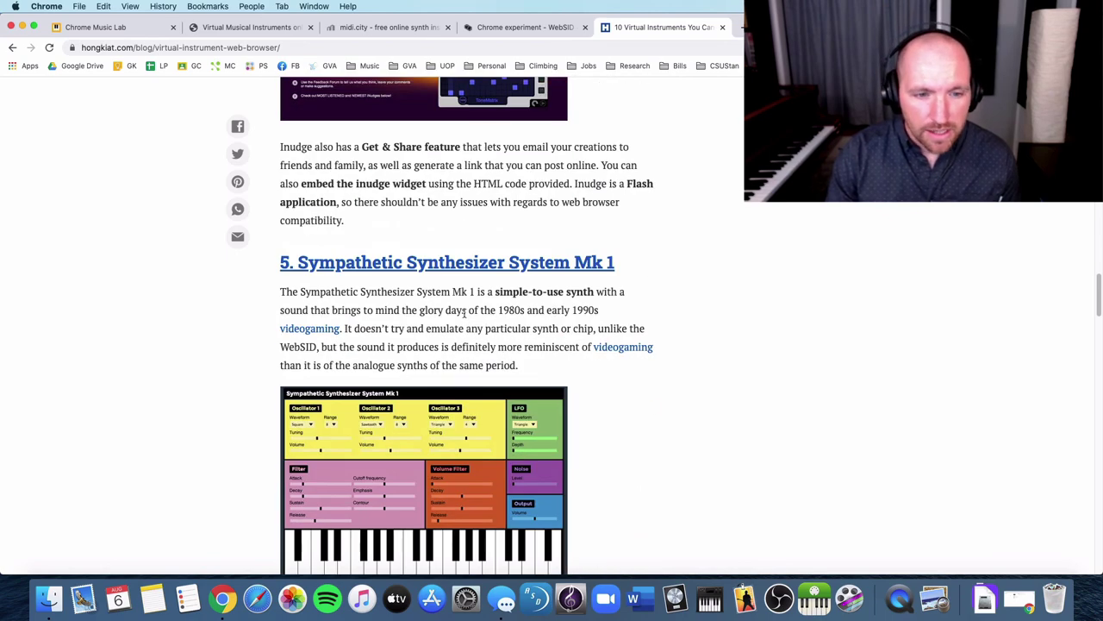
scroll(464, 312, "down", 10)
scroll(223, 371, "down", 6)
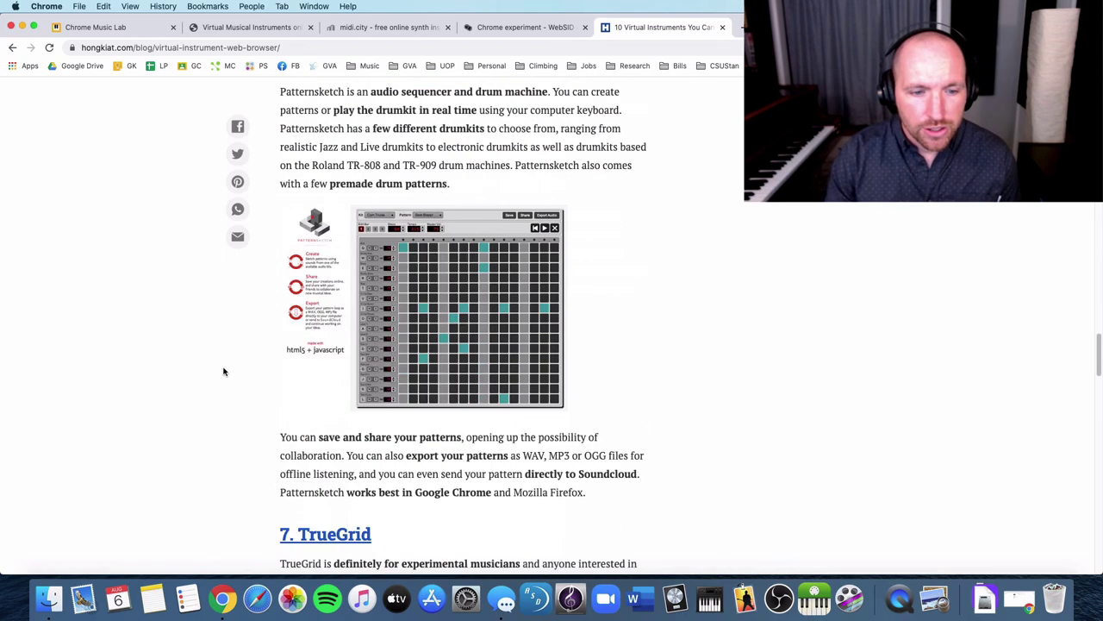
scroll(223, 371, "down", 7)
scroll(340, 379, "down", 2)
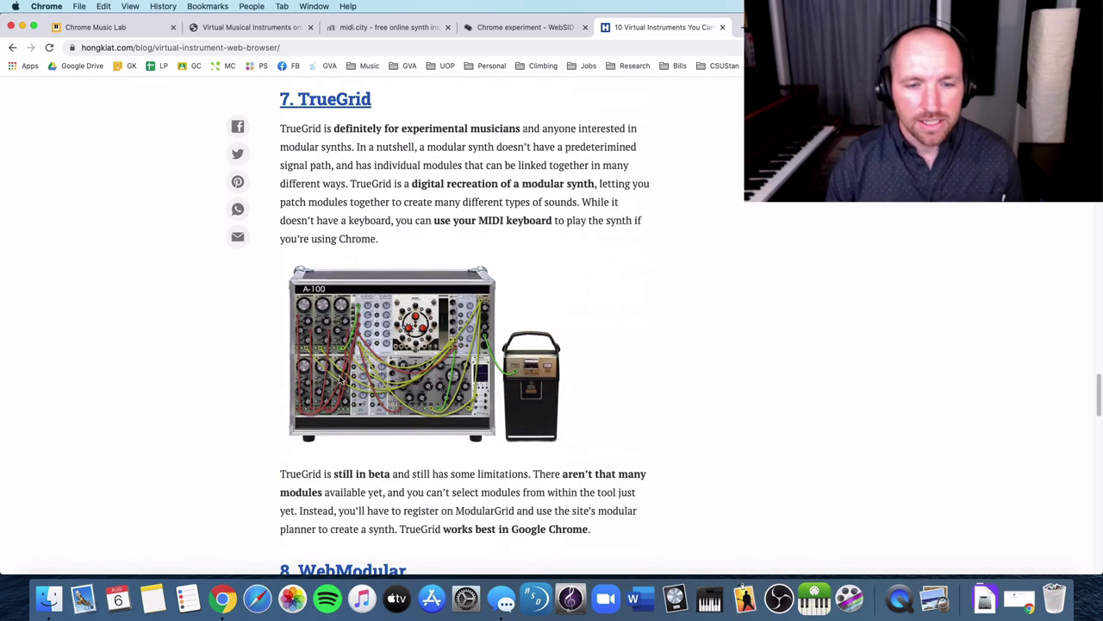
scroll(392, 376, "down", 4)
scroll(199, 402, "down", 7)
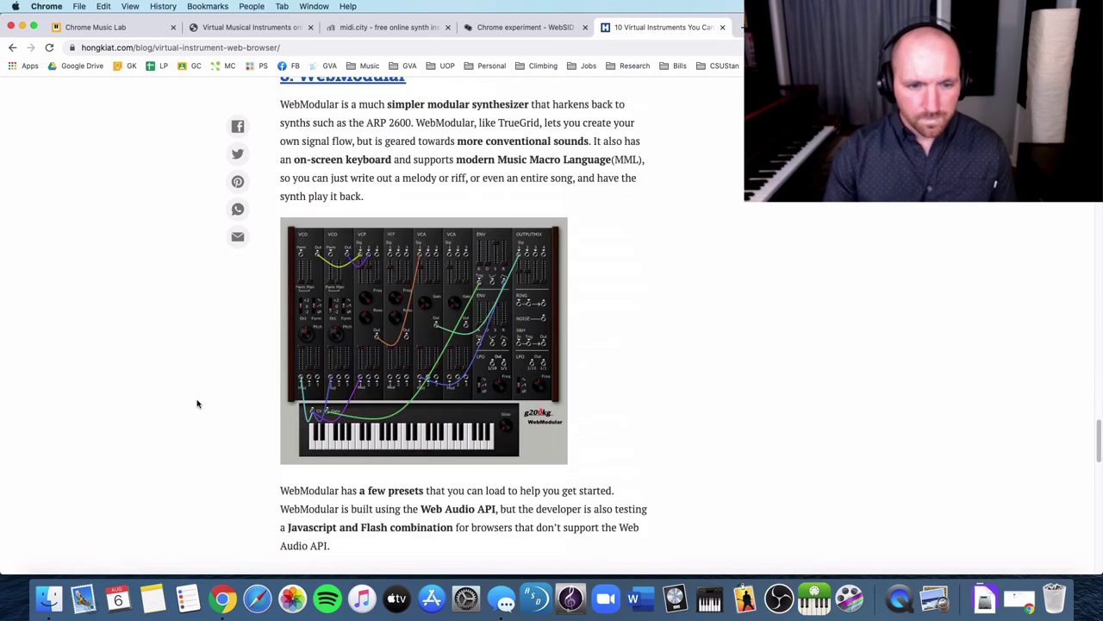
scroll(584, 359, "down", 6)
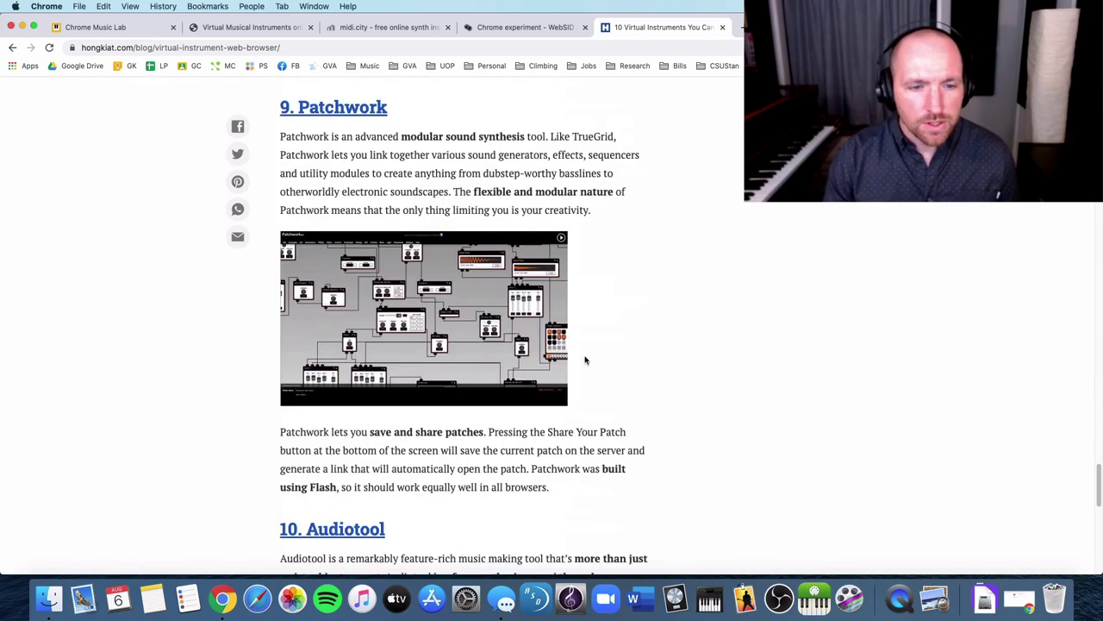
scroll(584, 364, "down", 5)
scroll(584, 365, "down", 5)
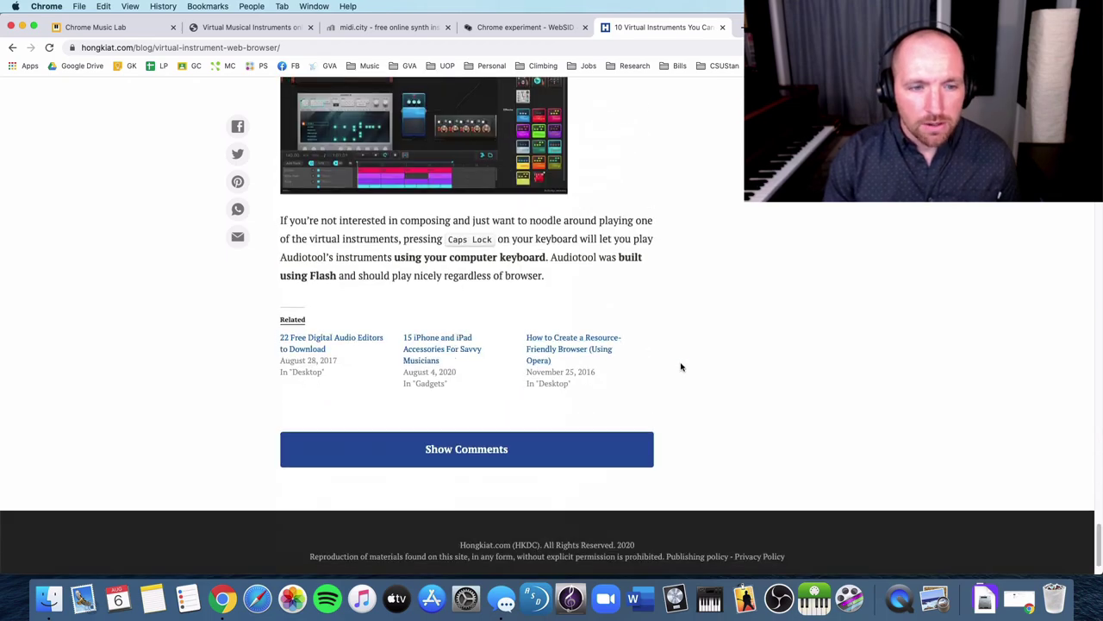
scroll(680, 365, "up", 20)
scroll(724, 360, "up", 15)
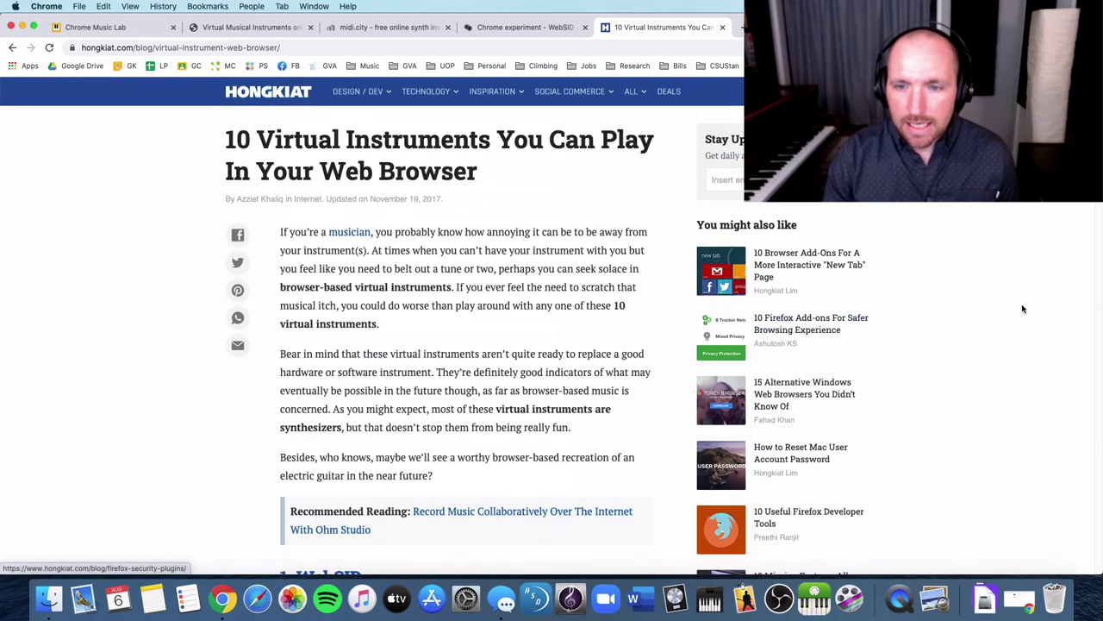